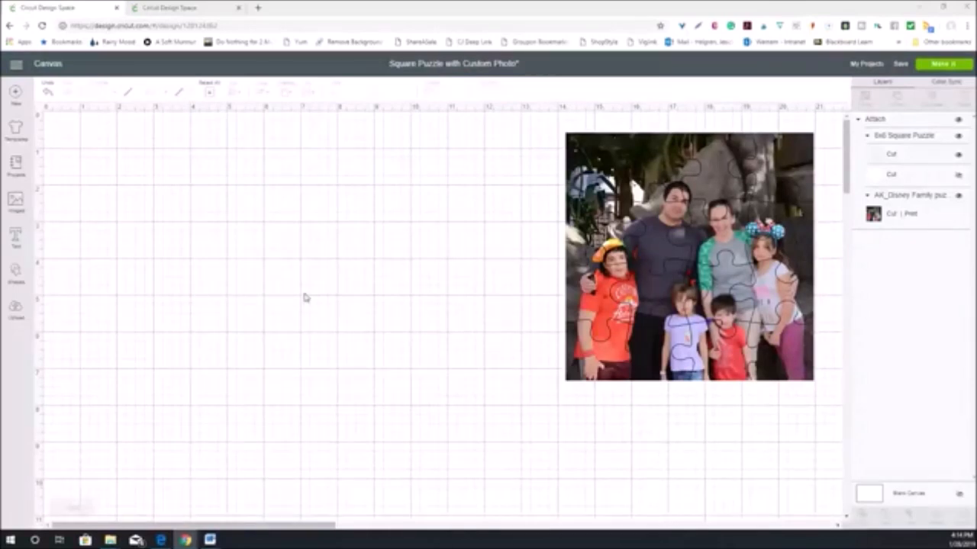
- Insert the most recently uploaded family photo onto the canvas
{"action": "left_click", "coordinate": [16, 310]}
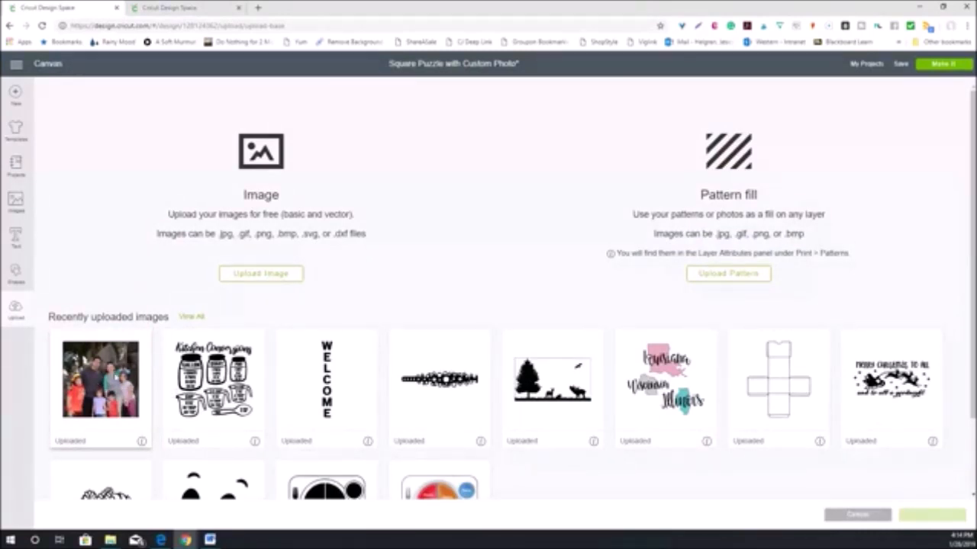
{"action": "left_click", "coordinate": [115, 384]}
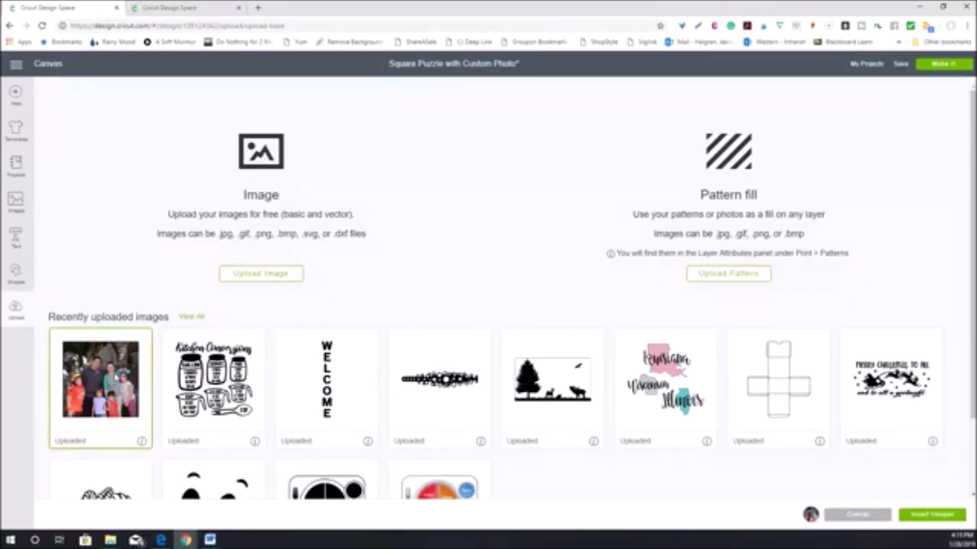
{"action": "left_click", "coordinate": [922, 518]}
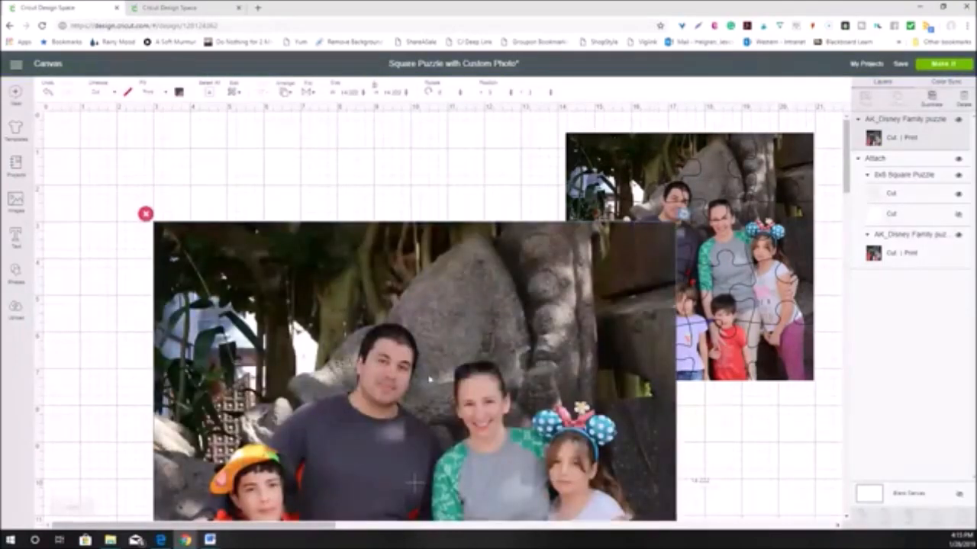
- Shrink the inserted family photo to about 6.03 inches square and position it beside the existing puzzle
{"action": "left_click_drag", "start_coordinate": [402, 368], "coordinate": [338, 259]}
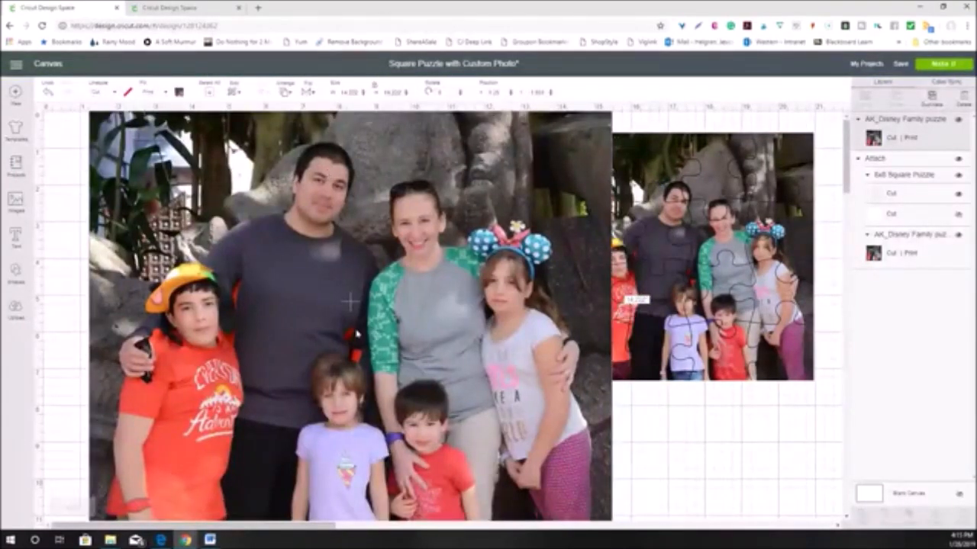
{"action": "left_click_drag", "start_coordinate": [389, 414], "coordinate": [343, 296]}
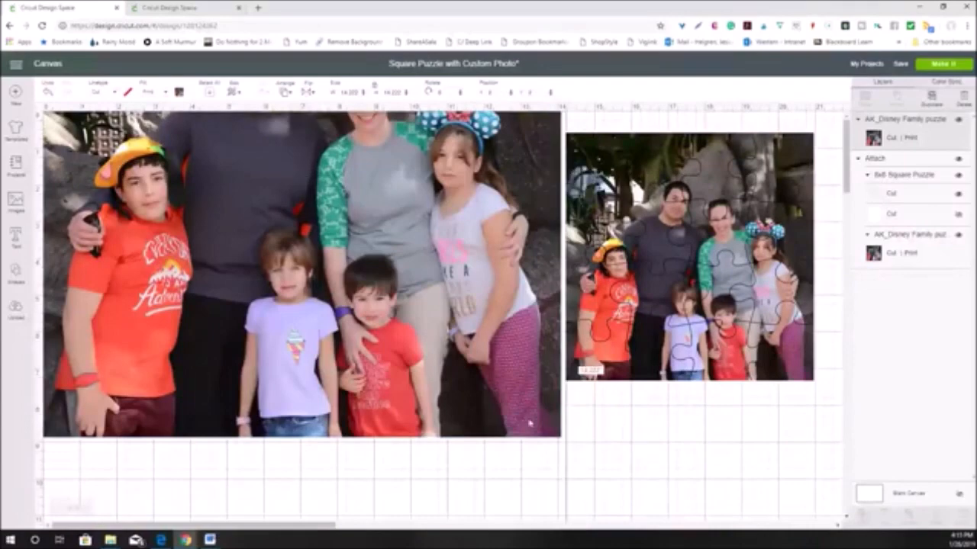
{"action": "scroll", "coordinate": [558, 474], "scroll_direction": "down", "scroll_amount": 3}
{"action": "left_click_drag", "start_coordinate": [574, 489], "coordinate": [305, 225]}
{"action": "scroll", "coordinate": [363, 376], "scroll_direction": "up", "scroll_amount": 3}
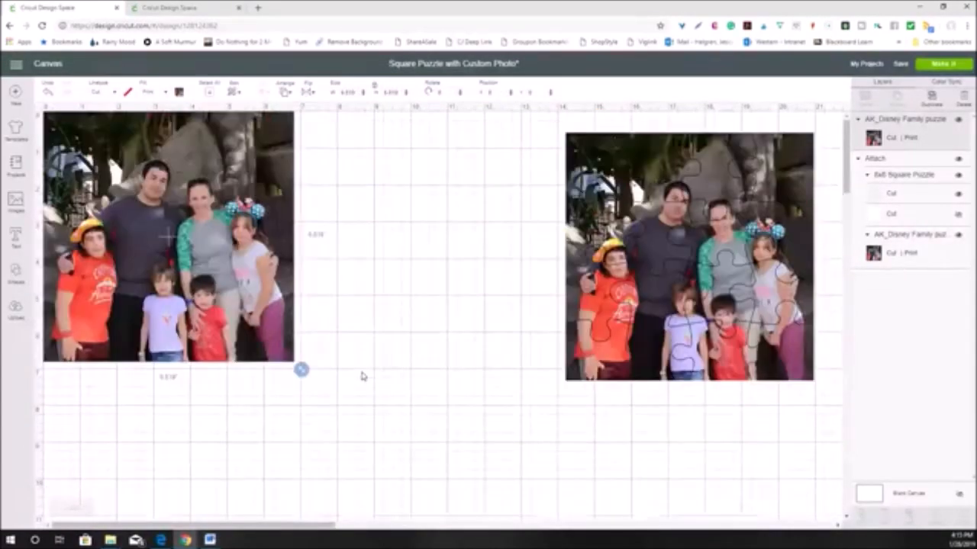
{"action": "left_click_drag", "start_coordinate": [228, 281], "coordinate": [364, 309]}
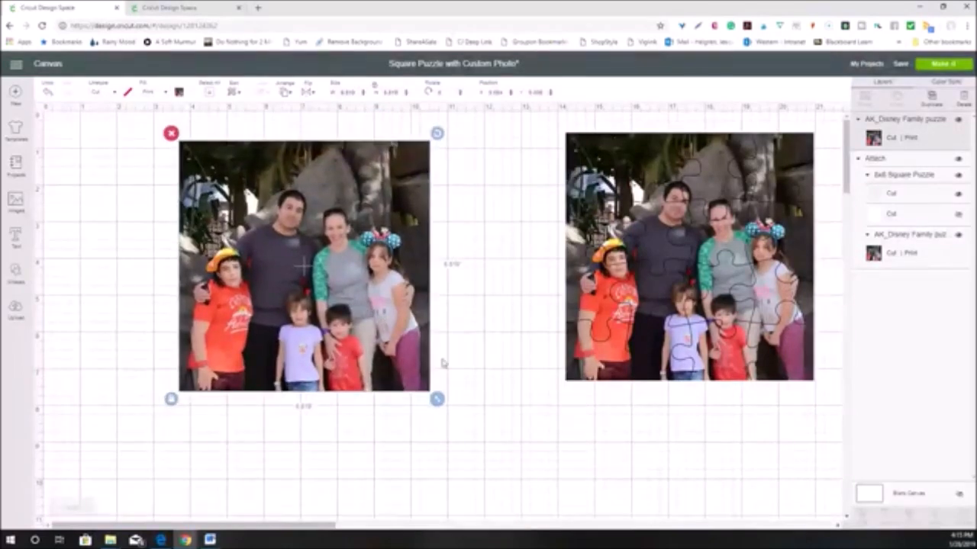
{"action": "left_click_drag", "start_coordinate": [438, 399], "coordinate": [406, 369]}
{"action": "left_click_drag", "start_coordinate": [336, 298], "coordinate": [454, 316]}
{"action": "left_click_drag", "start_coordinate": [408, 273], "coordinate": [448, 319]}
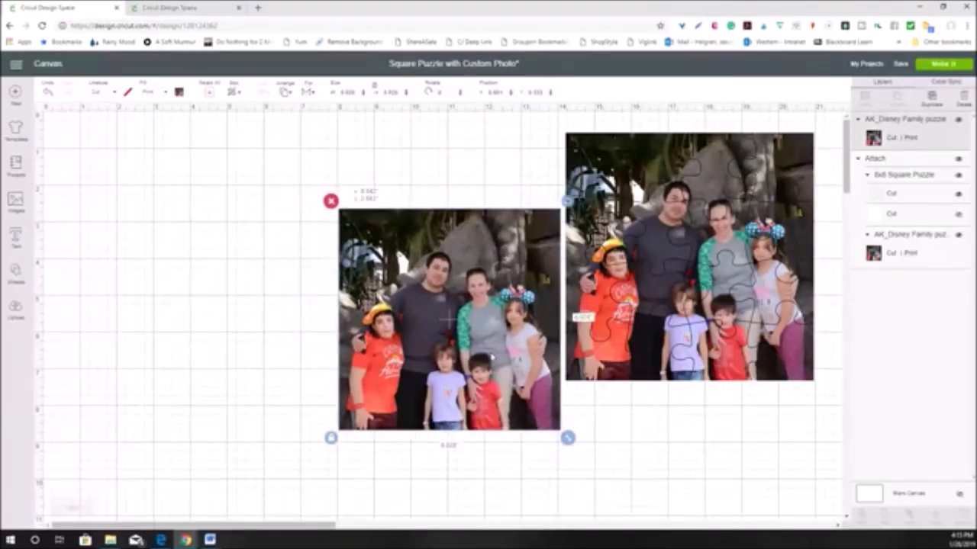
- Hide the attached group's photo and Square Puzzle cut lines, keeping the newly inserted photo visible
{"action": "left_click", "coordinate": [704, 240]}
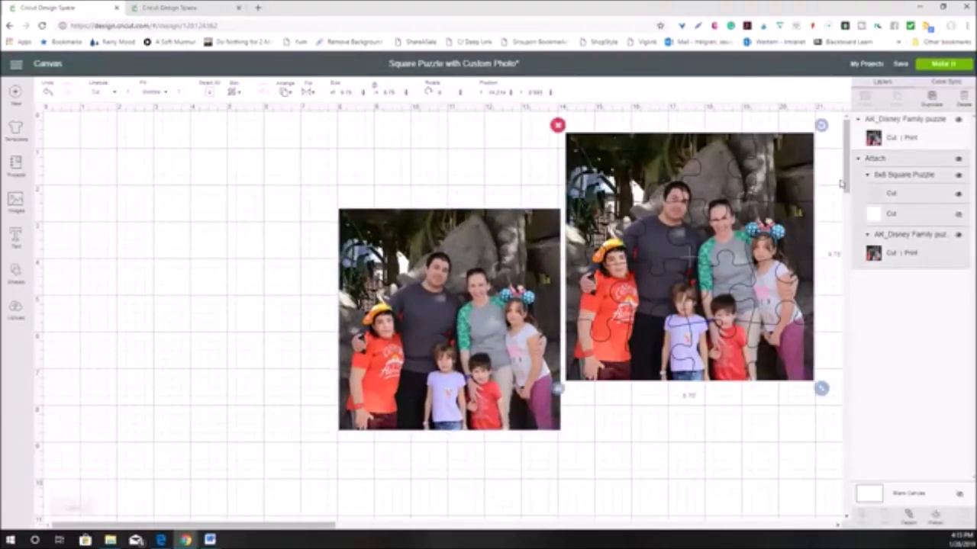
{"action": "left_click", "coordinate": [958, 123]}
{"action": "left_click", "coordinate": [959, 124]}
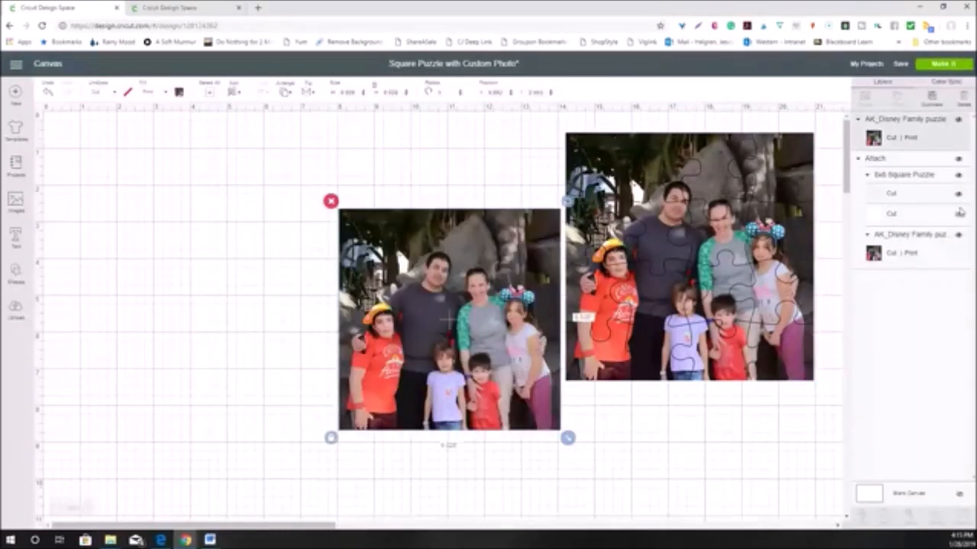
{"action": "left_click", "coordinate": [959, 239]}
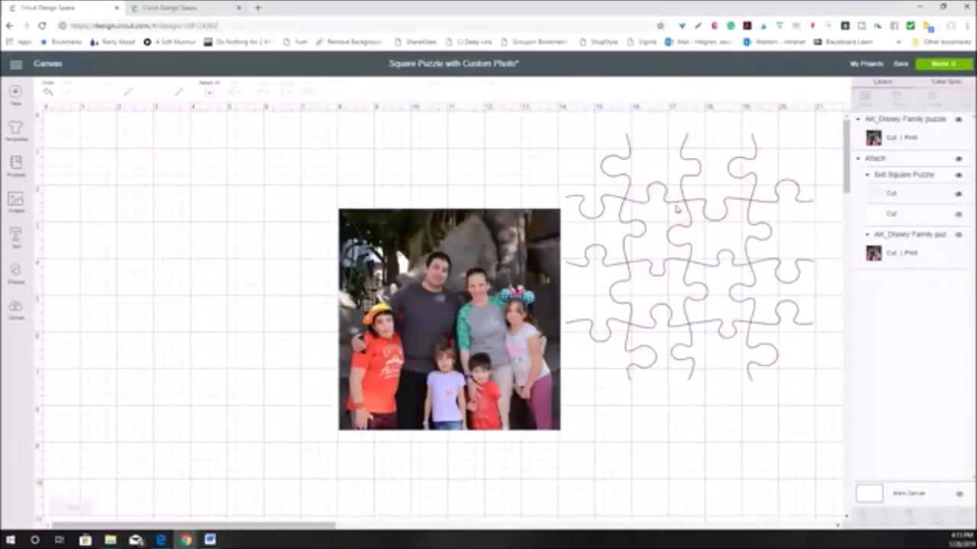
{"action": "left_click", "coordinate": [958, 176]}
- Move the new photo into the hidden puzzle's area, about 12.5 inches across and 1.2 inches down the canvas
{"action": "left_click_drag", "start_coordinate": [441, 319], "coordinate": [630, 276]}
{"action": "left_click", "coordinate": [284, 304]}
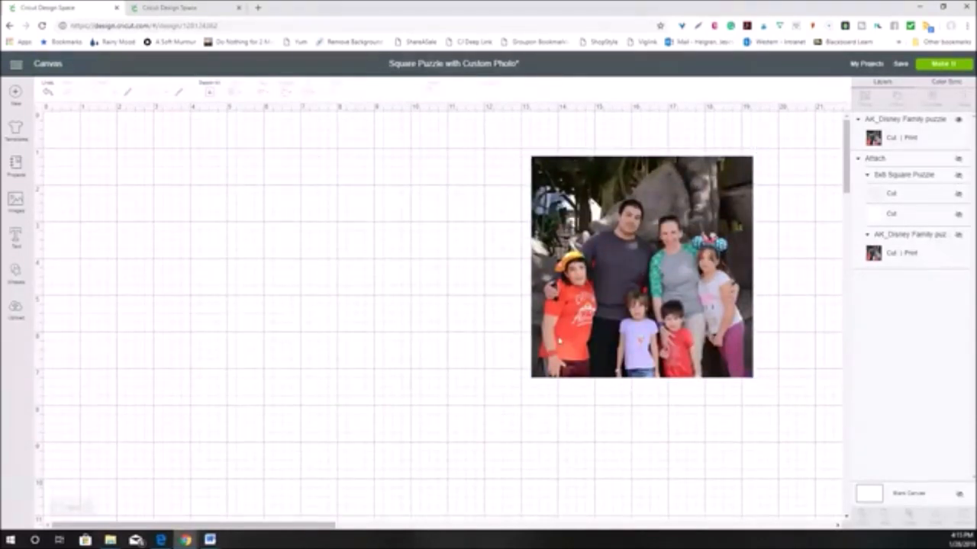
{"action": "left_click", "coordinate": [699, 281]}
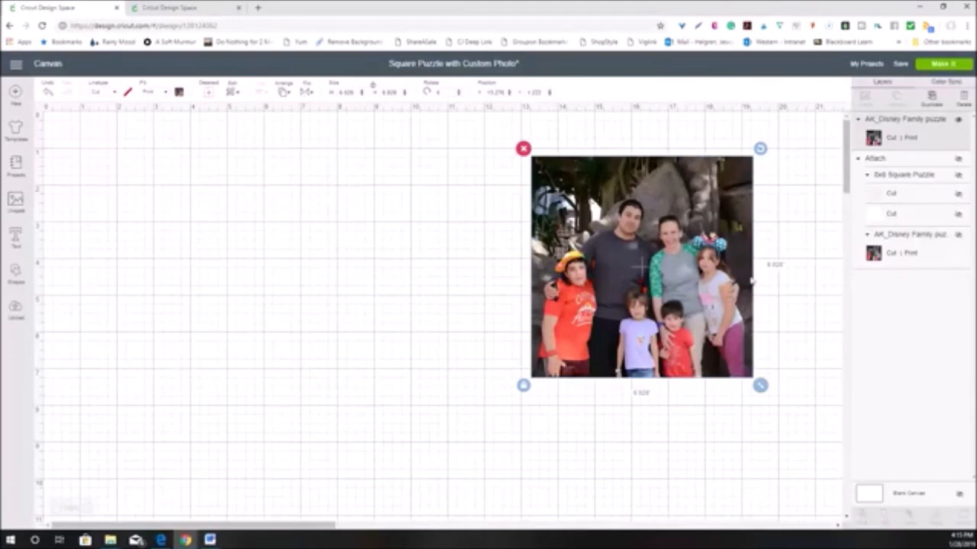
{"action": "left_click_drag", "start_coordinate": [640, 265], "coordinate": [615, 264]}
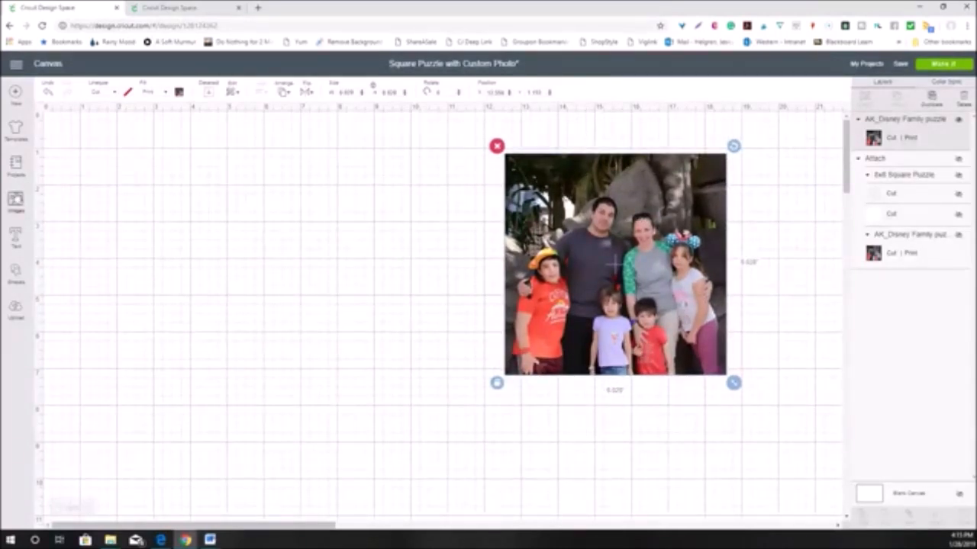
- Open the image library's puzzle results and remove the Cricut Access and Free ownership filters
{"action": "left_click", "coordinate": [15, 202]}
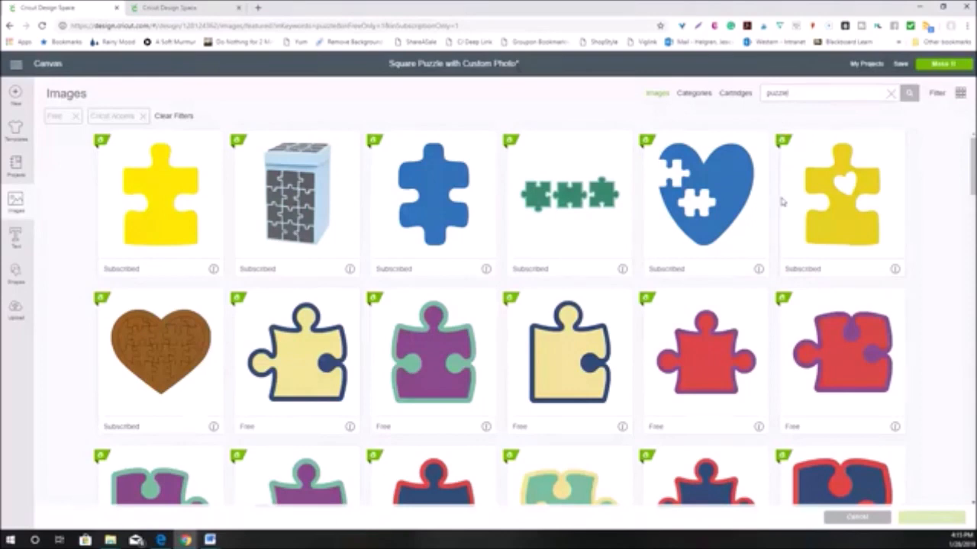
{"action": "left_click", "coordinate": [935, 94]}
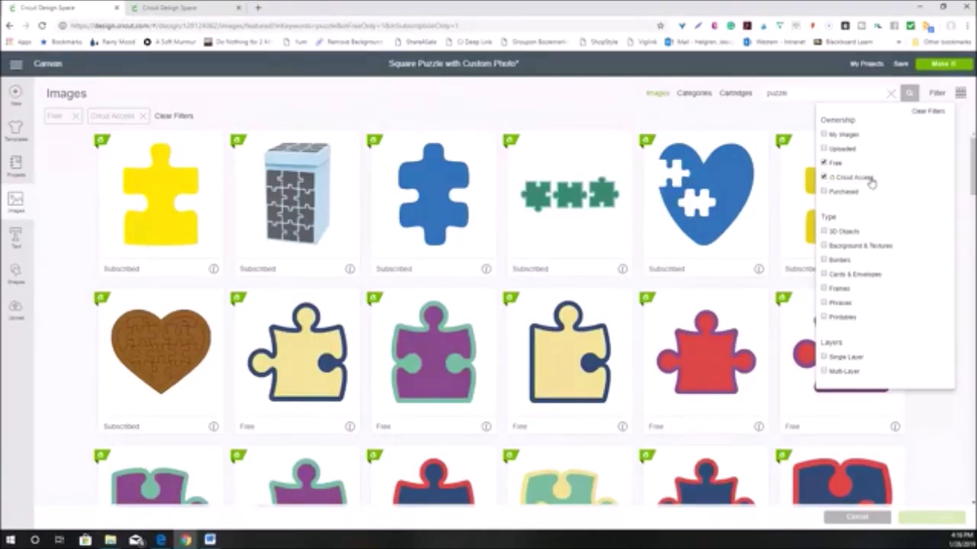
{"action": "left_click", "coordinate": [824, 178]}
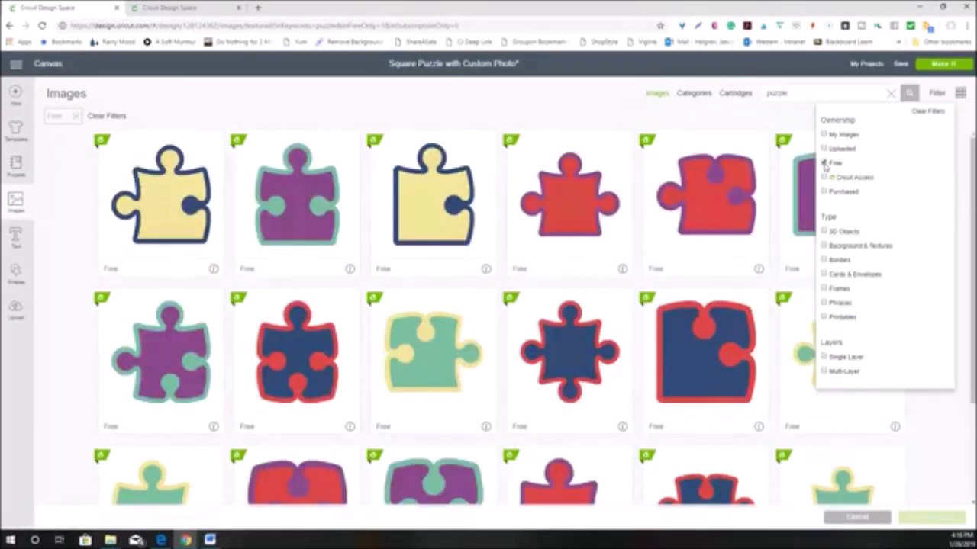
{"action": "left_click", "coordinate": [824, 163]}
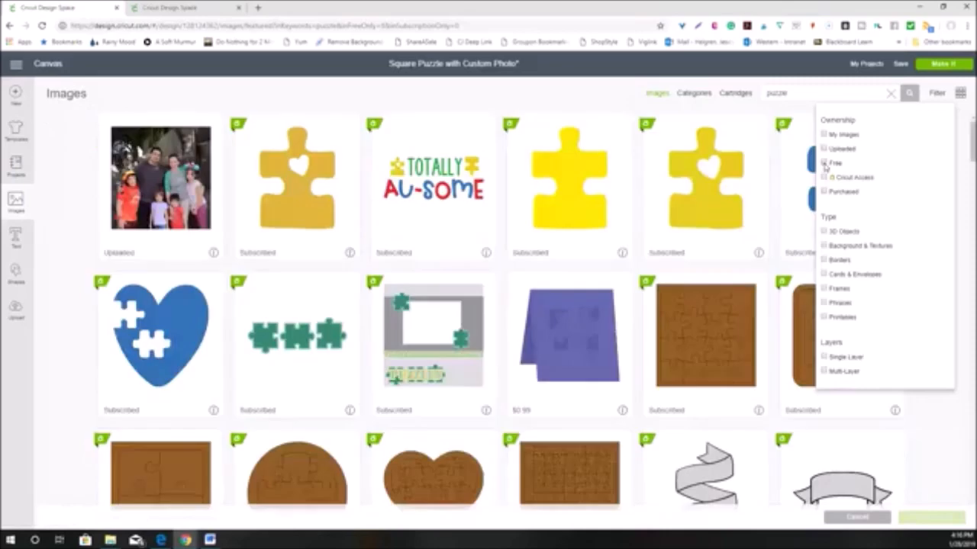
{"action": "left_click", "coordinate": [571, 97]}
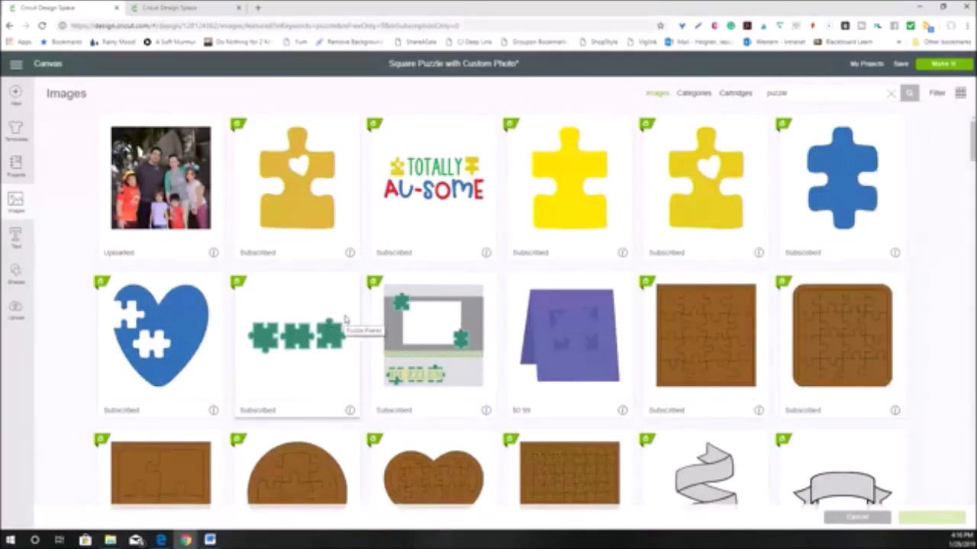
- Browse the unfiltered puzzle images to compare the available designs and their prices, and return to the start of the results
{"action": "scroll", "coordinate": [345, 321], "scroll_direction": "down", "scroll_amount": 5}
{"action": "scroll", "coordinate": [344, 319], "scroll_direction": "down", "scroll_amount": 10}
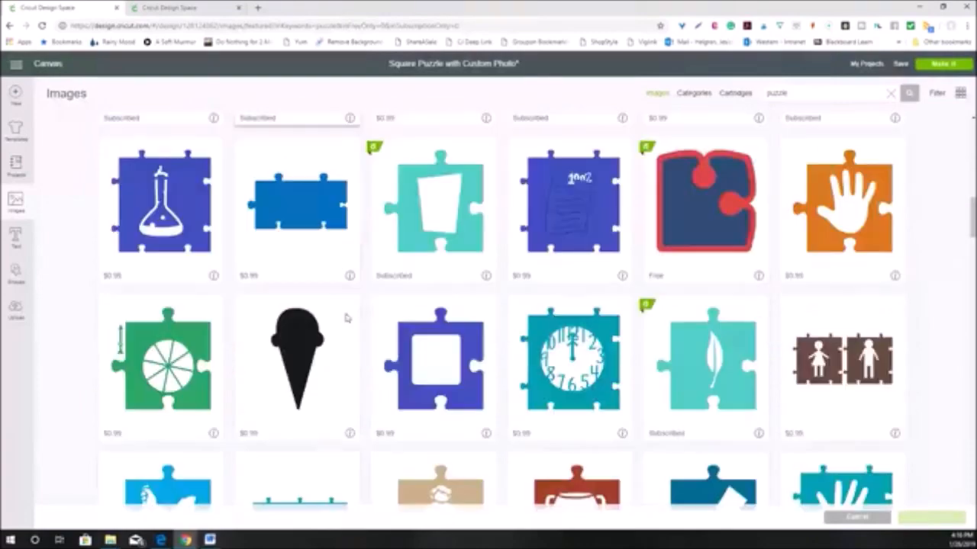
{"action": "scroll", "coordinate": [345, 317], "scroll_direction": "down", "scroll_amount": 6}
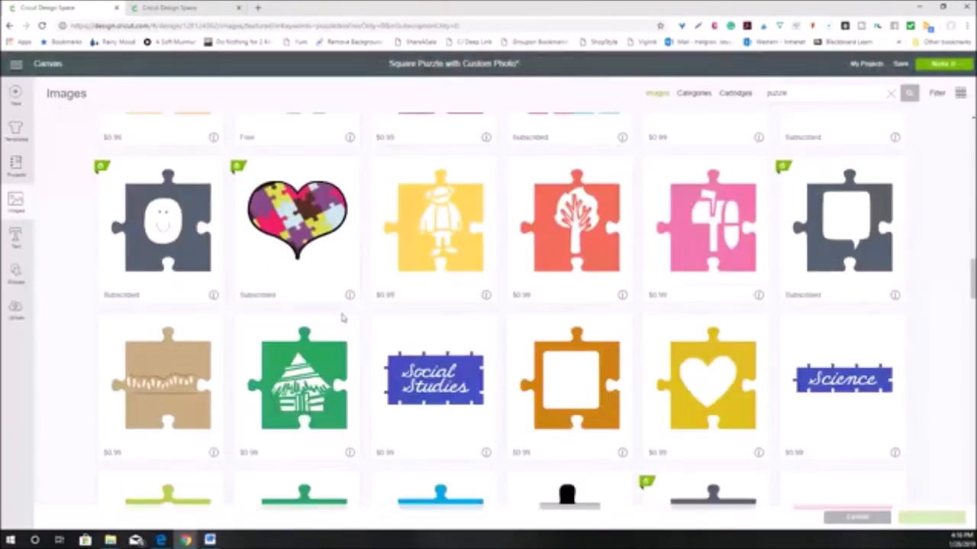
{"action": "scroll", "coordinate": [345, 319], "scroll_direction": "down", "scroll_amount": 9}
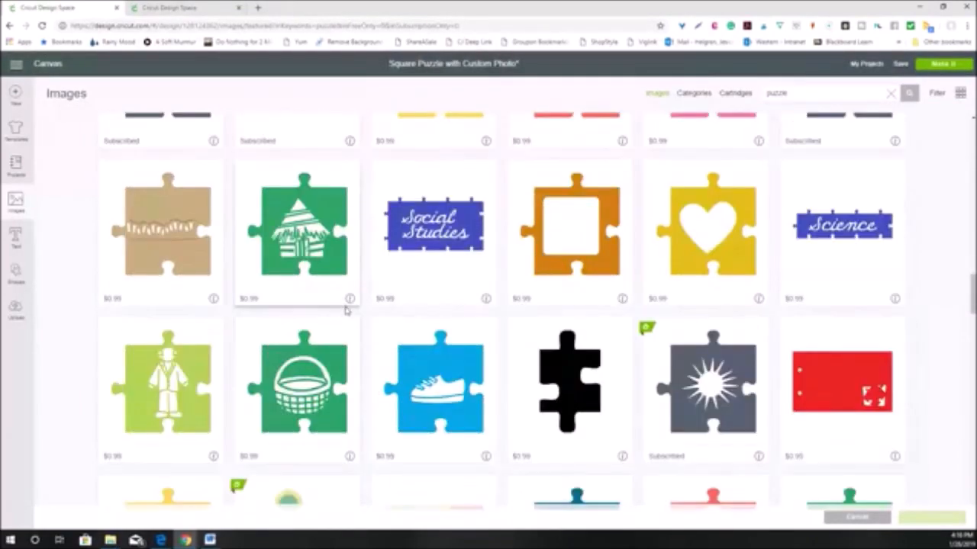
{"action": "scroll", "coordinate": [345, 319], "scroll_direction": "down", "scroll_amount": 7}
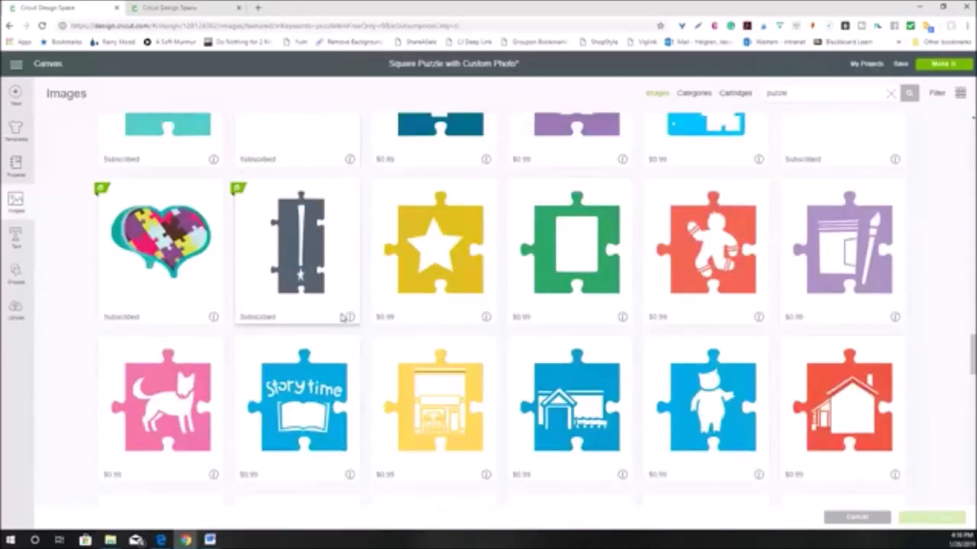
{"action": "scroll", "coordinate": [341, 317], "scroll_direction": "down", "scroll_amount": 14}
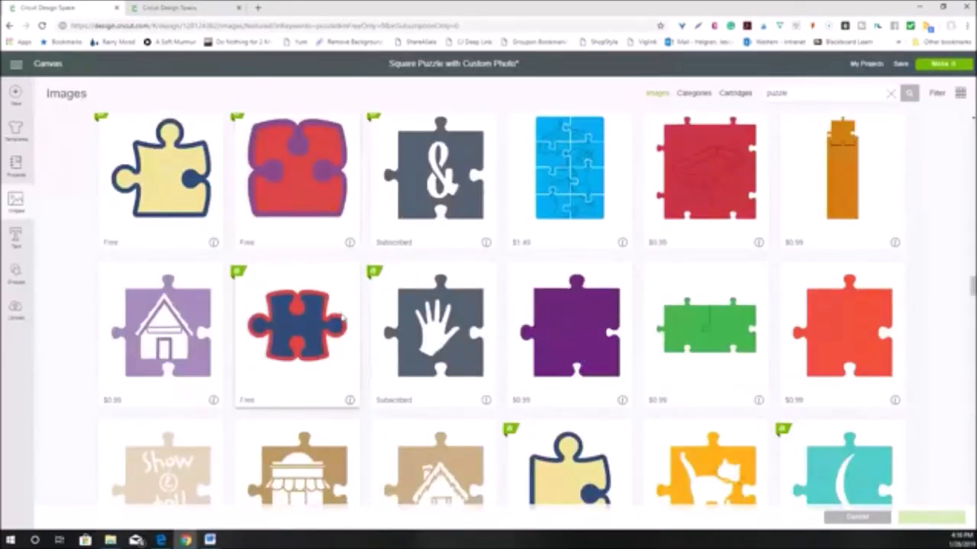
{"action": "scroll", "coordinate": [583, 230], "scroll_direction": "up", "scroll_amount": 1}
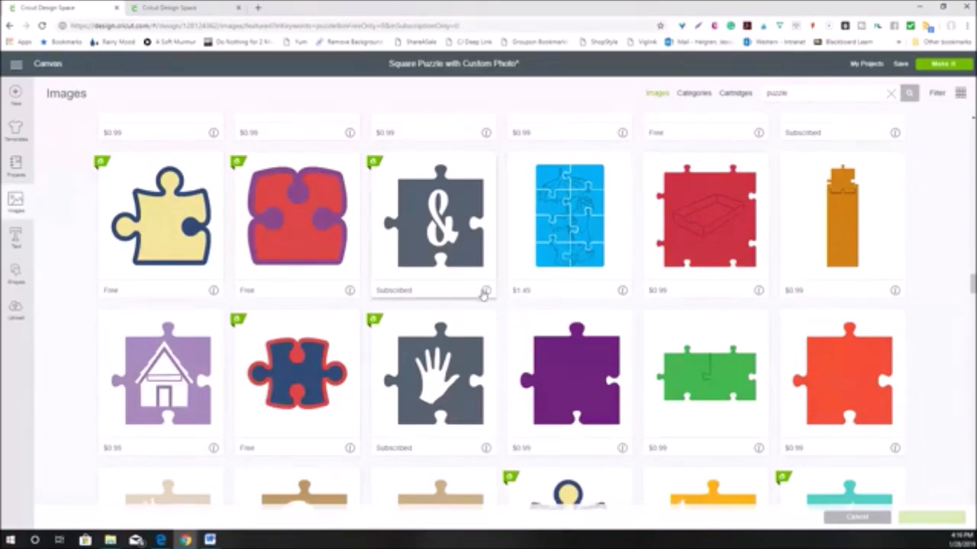
{"action": "scroll", "coordinate": [489, 297], "scroll_direction": "down", "scroll_amount": 5}
{"action": "scroll", "coordinate": [483, 294], "scroll_direction": "down", "scroll_amount": 2}
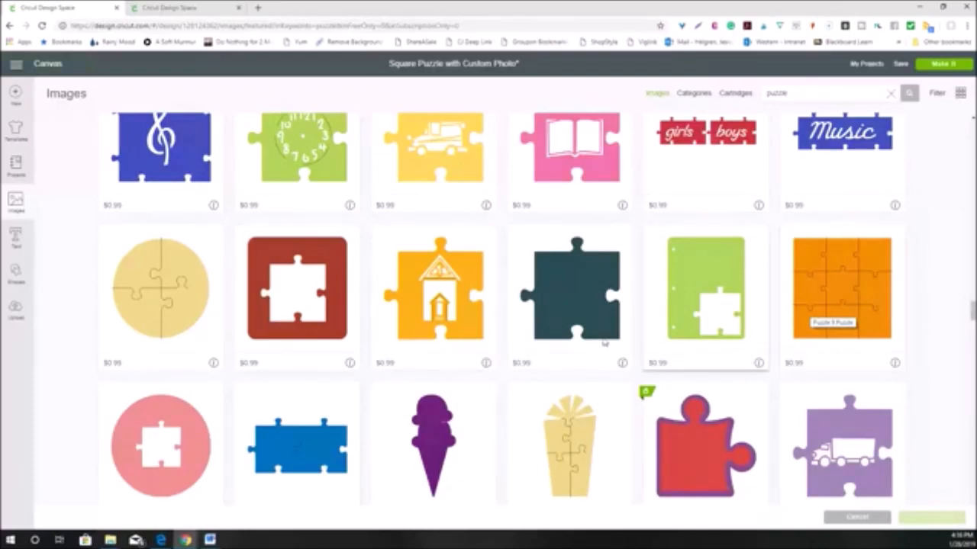
{"action": "scroll", "coordinate": [147, 291], "scroll_direction": "down", "scroll_amount": 6}
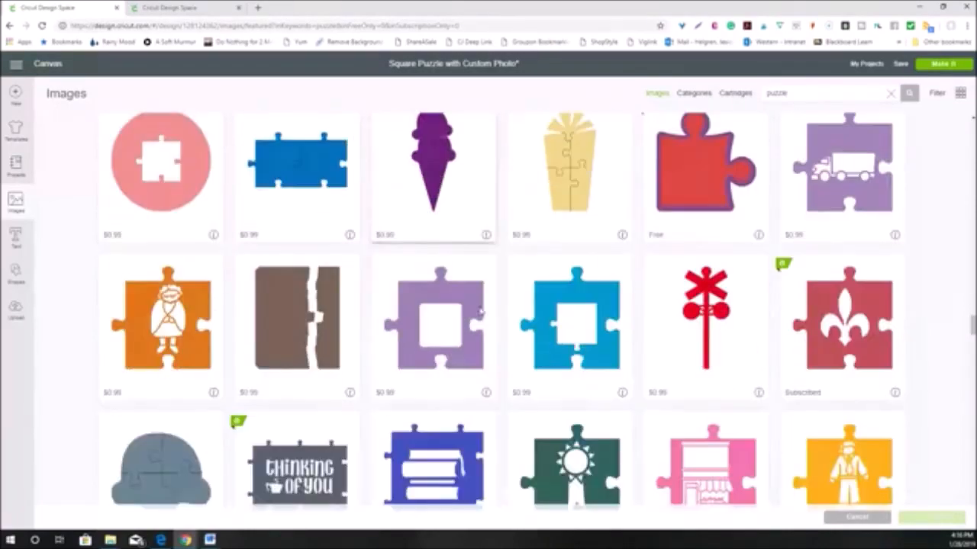
{"action": "scroll", "coordinate": [481, 313], "scroll_direction": "down", "scroll_amount": 1}
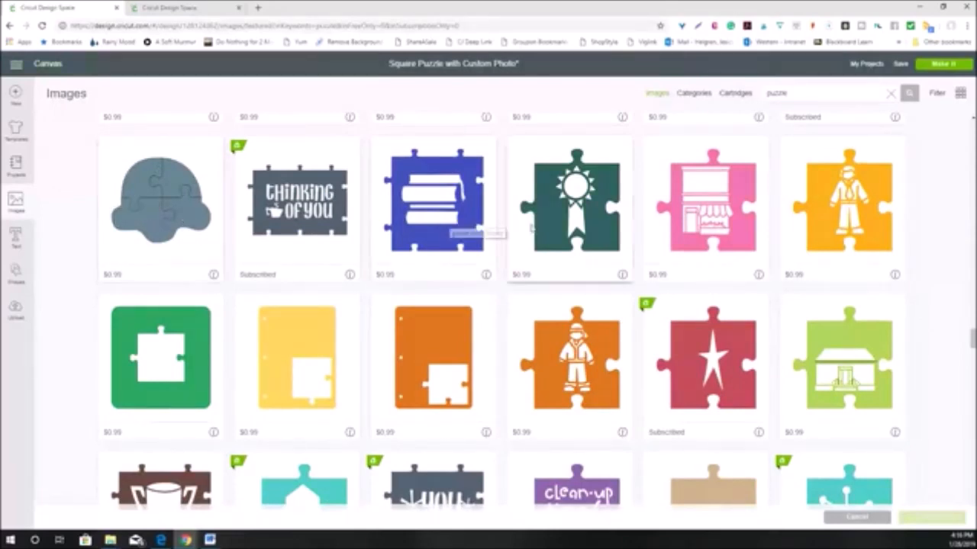
{"action": "scroll", "coordinate": [696, 239], "scroll_direction": "down", "scroll_amount": 1}
{"action": "scroll", "coordinate": [697, 240], "scroll_direction": "down", "scroll_amount": 3}
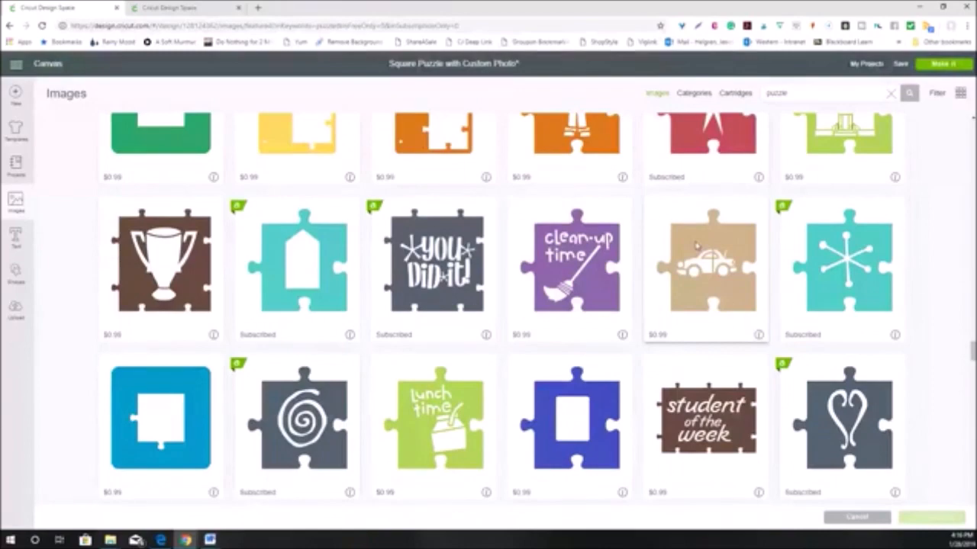
{"action": "left_click_drag", "start_coordinate": [973, 351], "coordinate": [973, 125]}
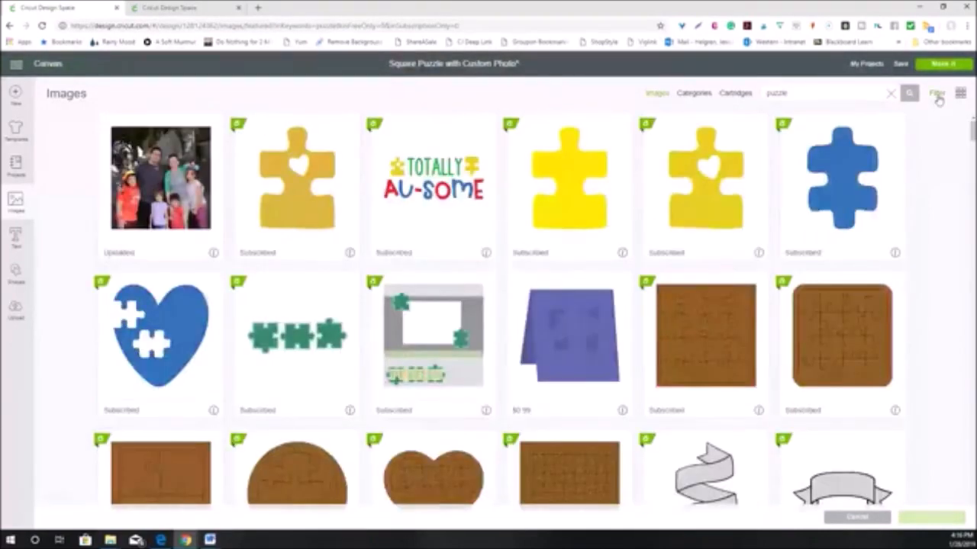
- Filter the puzzle images to Cricut Access and Free ownership
{"action": "left_click", "coordinate": [938, 95]}
{"action": "left_click", "coordinate": [825, 180]}
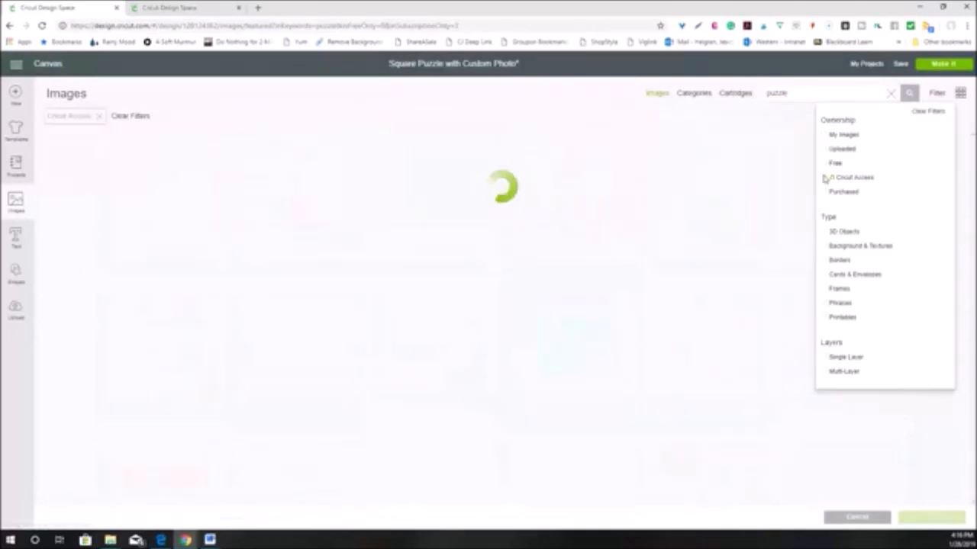
{"action": "left_click", "coordinate": [824, 163]}
{"action": "left_click", "coordinate": [568, 106]}
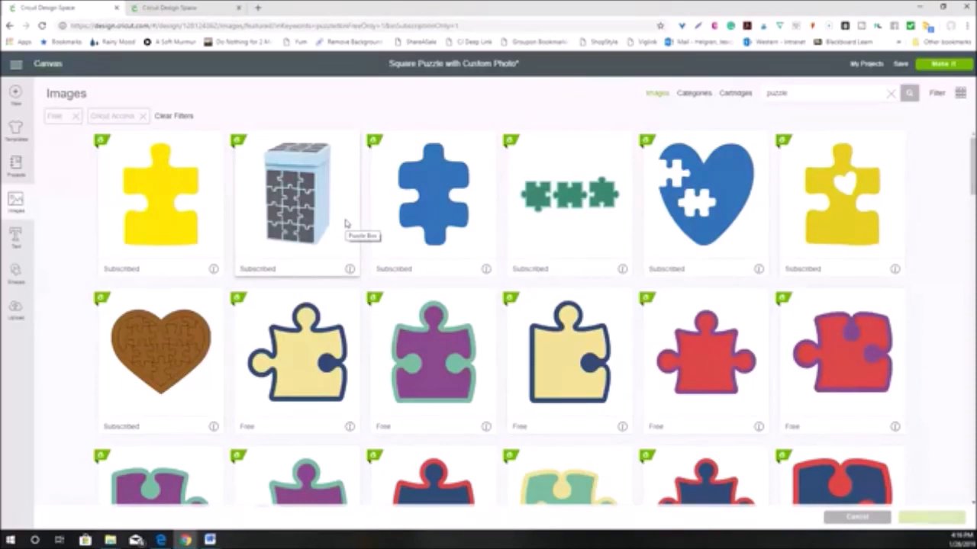
- Insert the subscribed 8x8 Square Puzzle with a straight-cornered frame from the filtered puzzle images onto the canvas
{"action": "scroll", "coordinate": [347, 220], "scroll_direction": "down", "scroll_amount": 9}
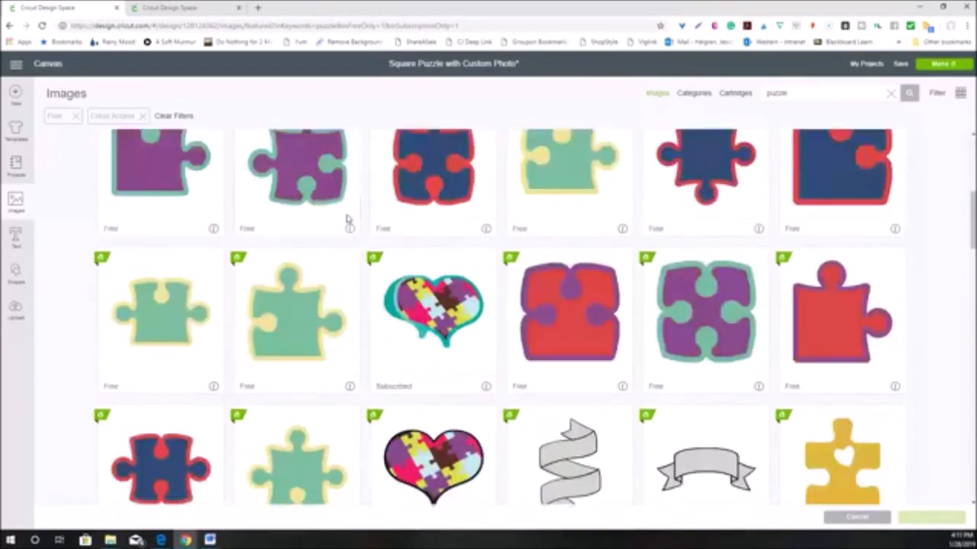
{"action": "scroll", "coordinate": [347, 220], "scroll_direction": "down", "scroll_amount": 1}
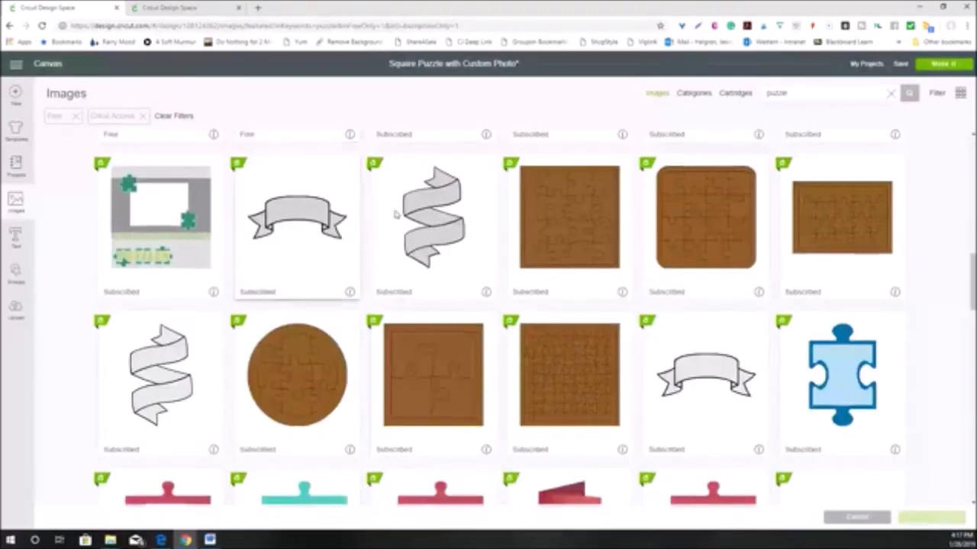
{"action": "left_click", "coordinate": [570, 233]}
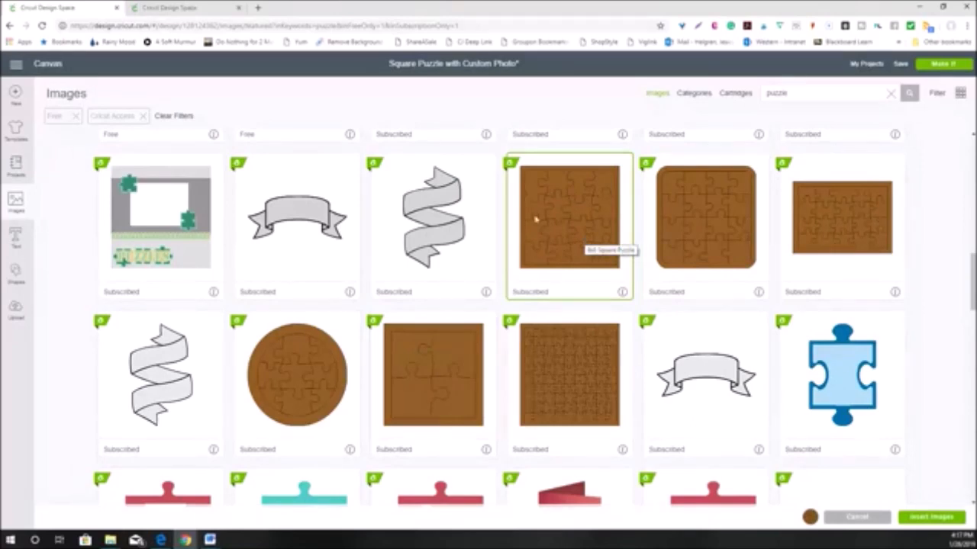
{"action": "left_click", "coordinate": [561, 200]}
{"action": "left_click", "coordinate": [572, 186]}
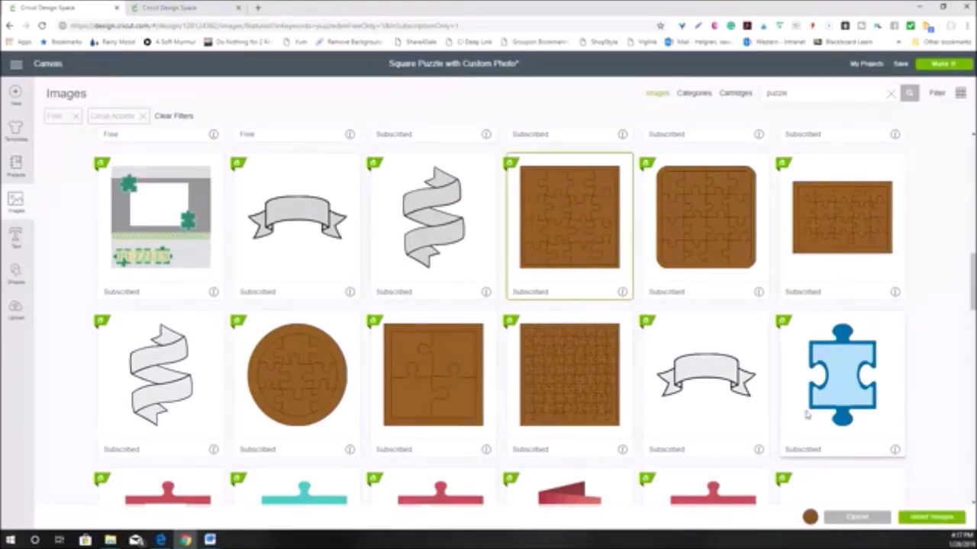
{"action": "left_click", "coordinate": [931, 518]}
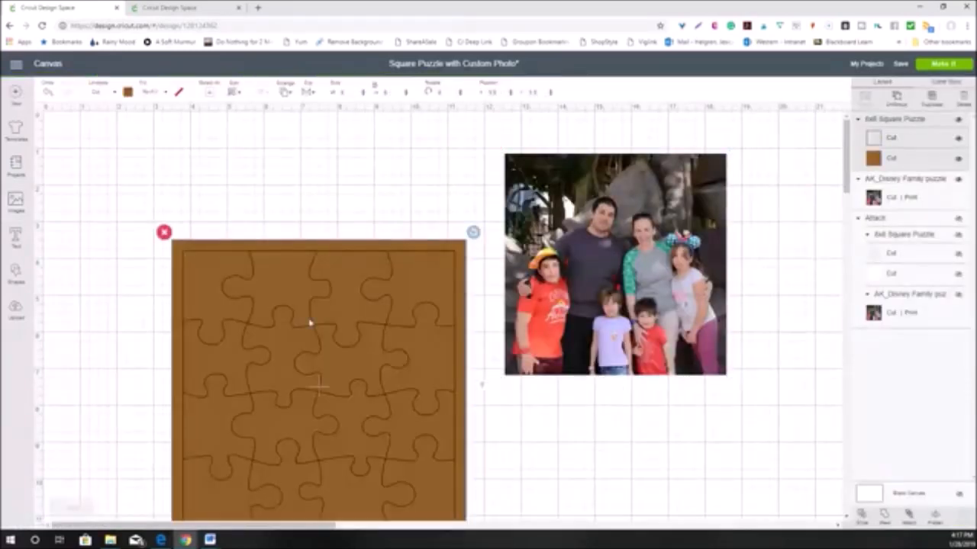
- Resize the inserted square puzzle to 6.75 by 6.75 inches and place it near the canvas's upper edge, beside the photo
{"action": "left_click_drag", "start_coordinate": [305, 371], "coordinate": [257, 255]}
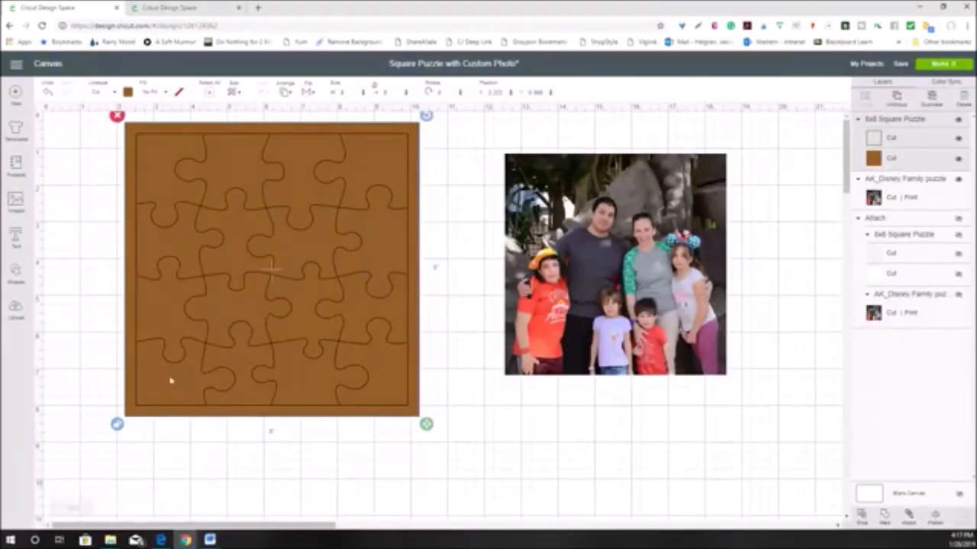
{"action": "left_click", "coordinate": [118, 425]}
{"action": "key", "text": "Return"}
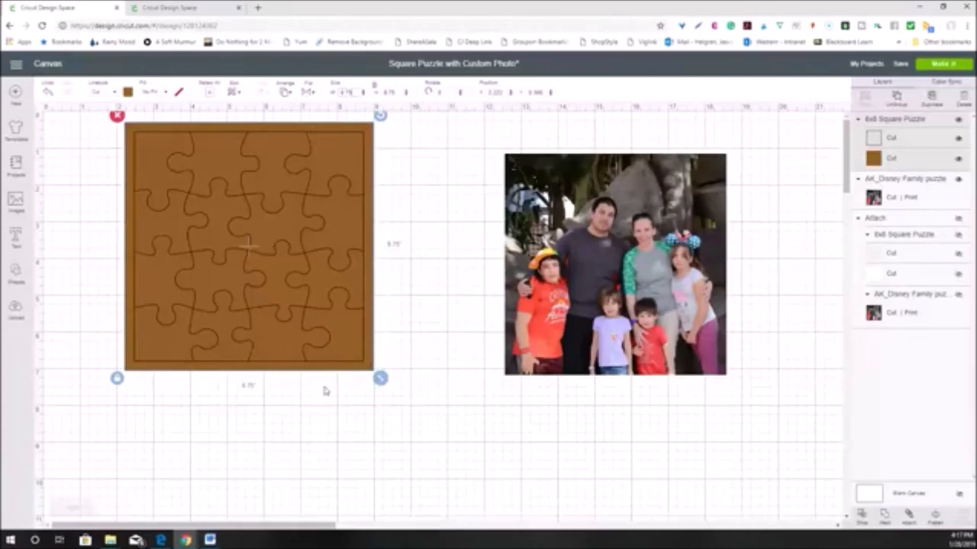
{"action": "left_click", "coordinate": [419, 229]}
{"action": "left_click_drag", "start_coordinate": [275, 244], "coordinate": [281, 263]}
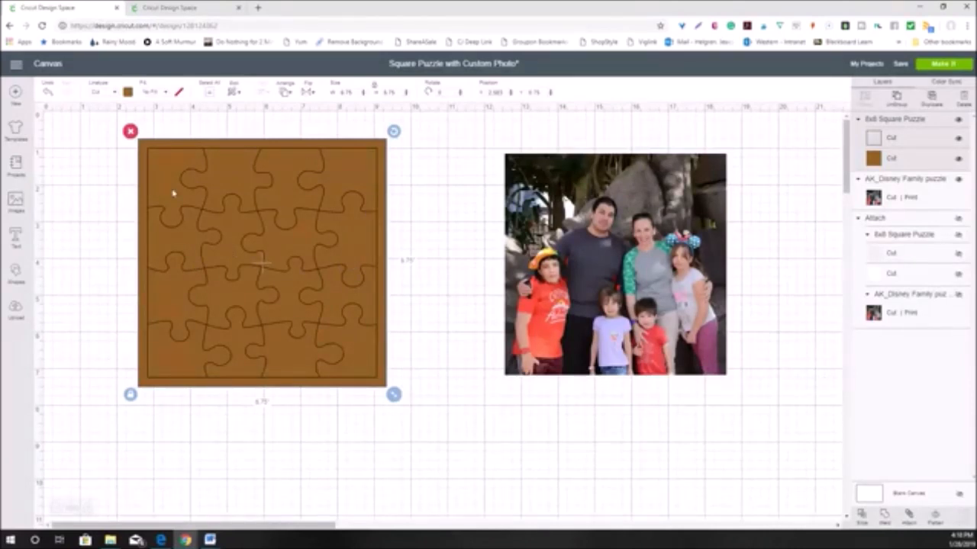
- Hide the puzzle's solid brown backing layer and move the framed puzzle up about 0.3 inch
{"action": "left_click", "coordinate": [959, 161]}
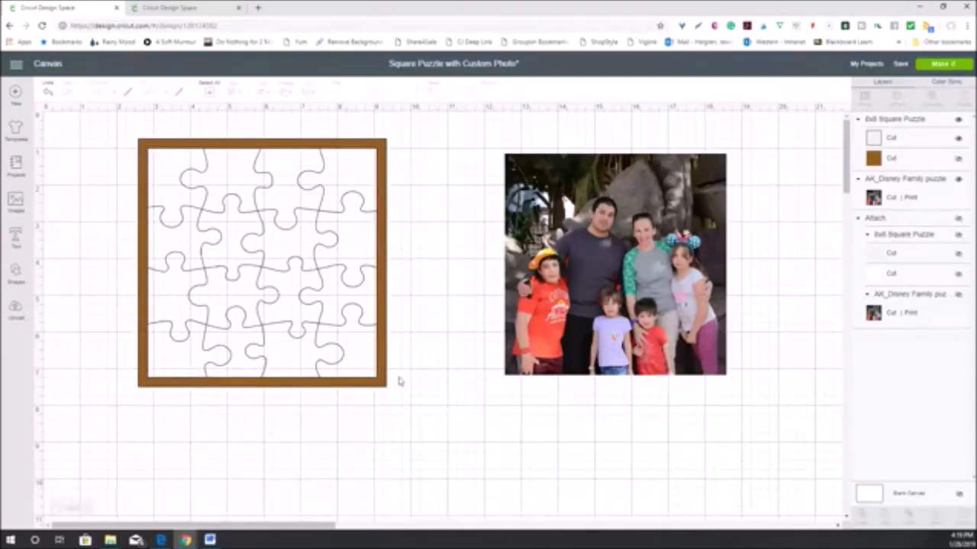
{"action": "left_click_drag", "start_coordinate": [383, 216], "coordinate": [384, 201]}
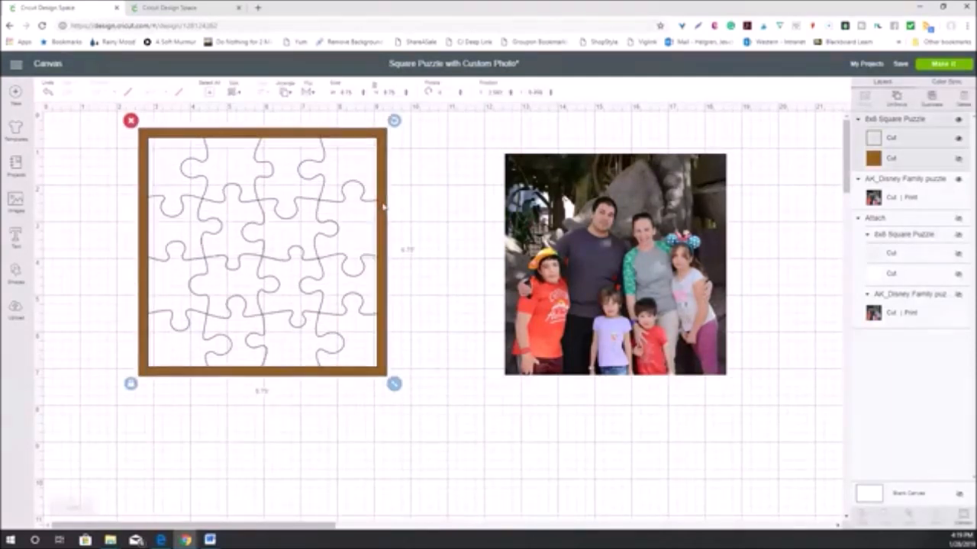
{"action": "left_click", "coordinate": [437, 235]}
- Move the family photo inside the puzzle's frame and enlarge it to about 6.24 inches wide so it fills the opening
{"action": "left_click_drag", "start_coordinate": [614, 263], "coordinate": [257, 248]}
{"action": "left_click_drag", "start_coordinate": [378, 368], "coordinate": [387, 376]}
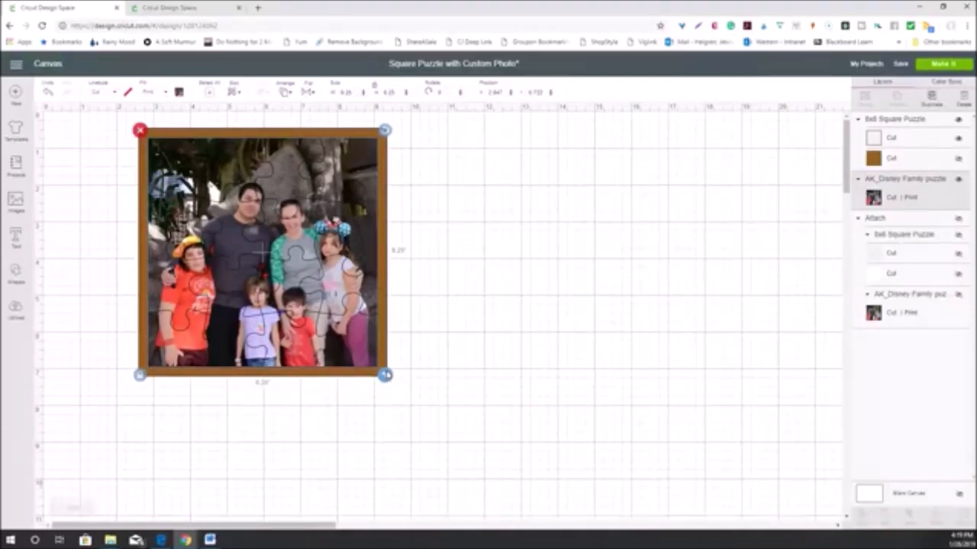
{"action": "left_click_drag", "start_coordinate": [386, 374], "coordinate": [384, 374]}
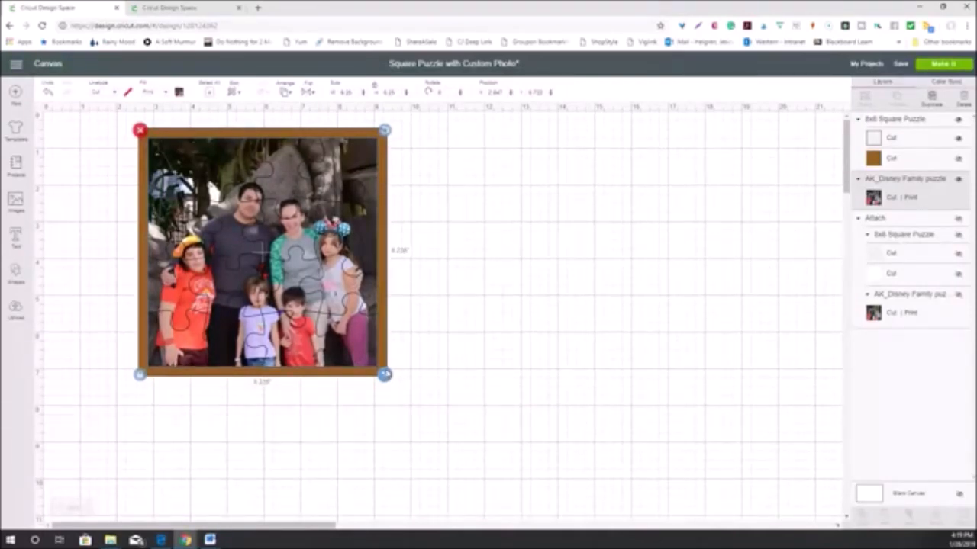
- Align the family photo and the framed puzzle on a common center
{"action": "left_click", "coordinate": [515, 343]}
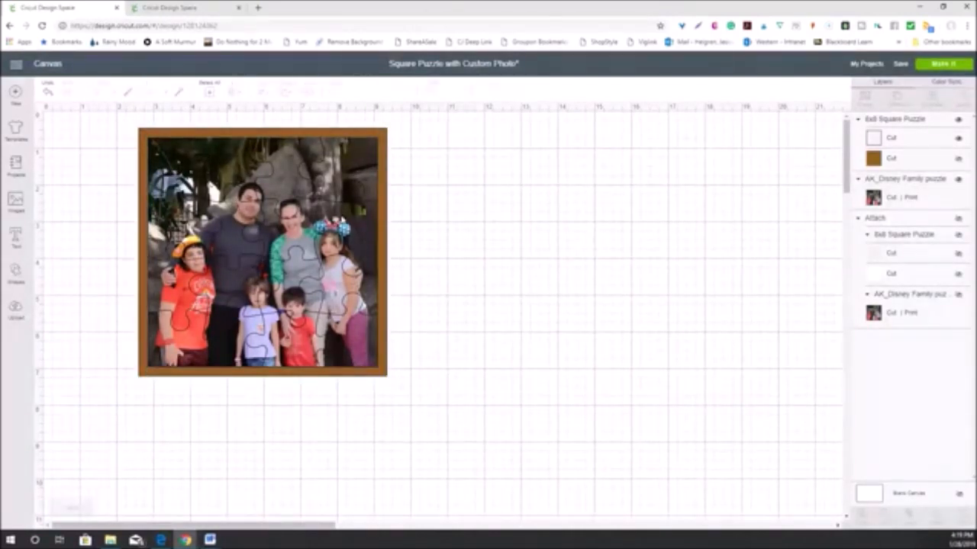
{"action": "left_click_drag", "start_coordinate": [82, 151], "coordinate": [370, 284]}
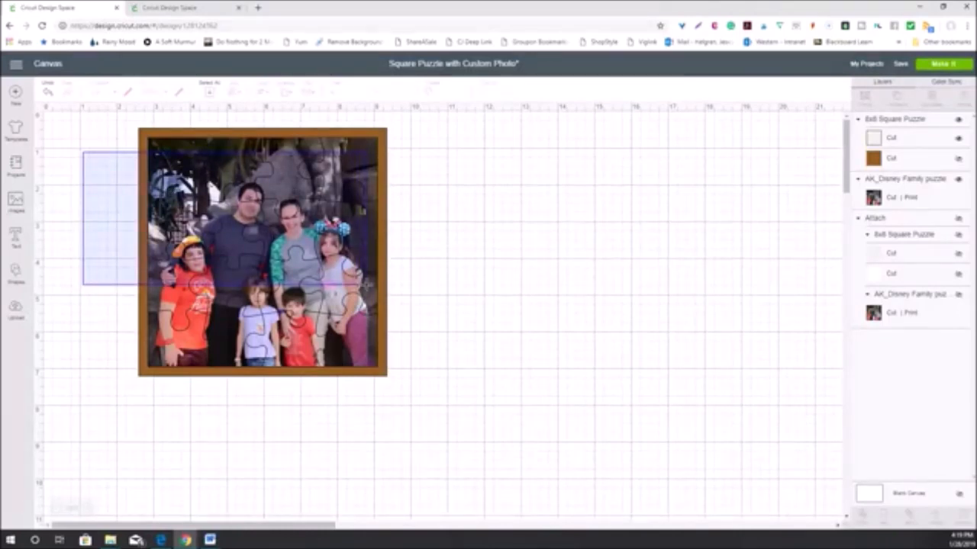
{"action": "left_click_drag", "start_coordinate": [370, 284], "coordinate": [368, 288]}
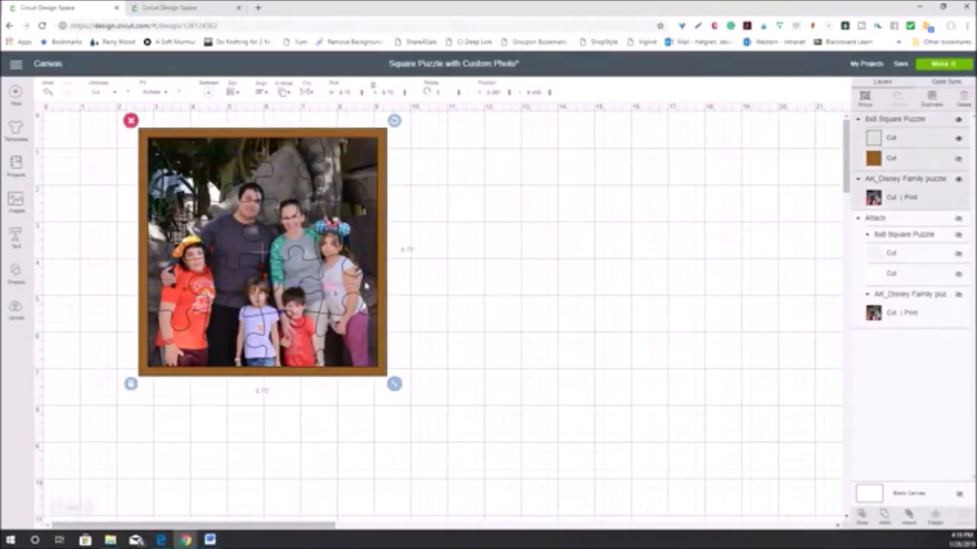
{"action": "left_click", "coordinate": [261, 92]}
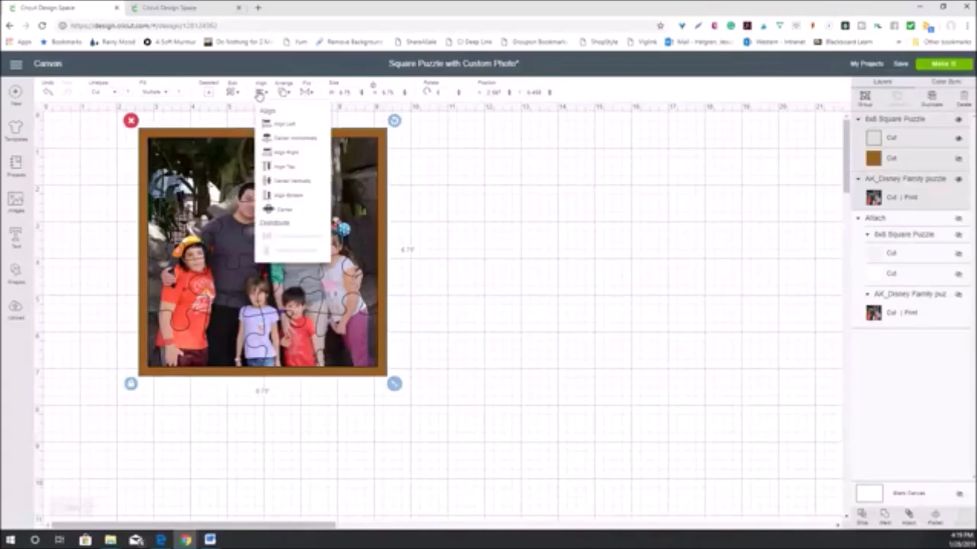
{"action": "left_click", "coordinate": [276, 210]}
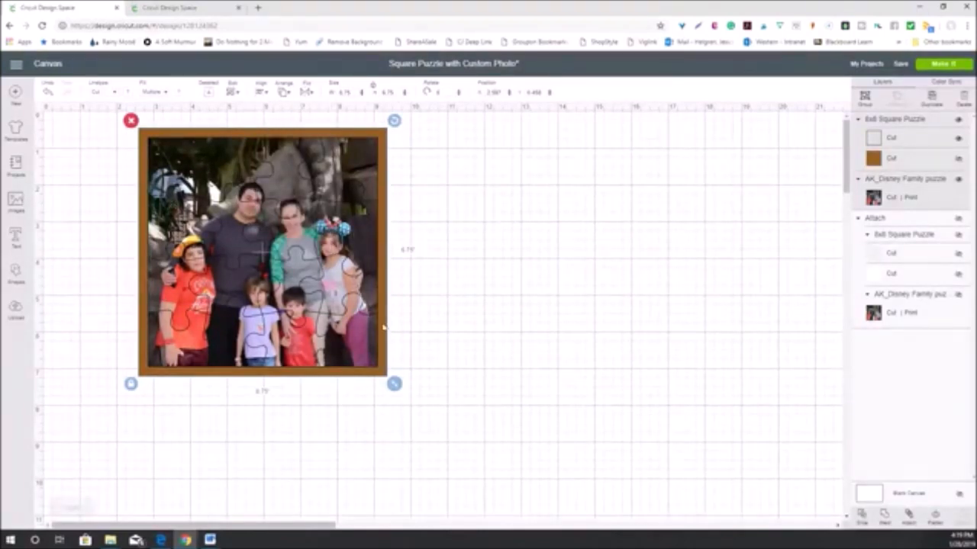
{"action": "left_click", "coordinate": [497, 285]}
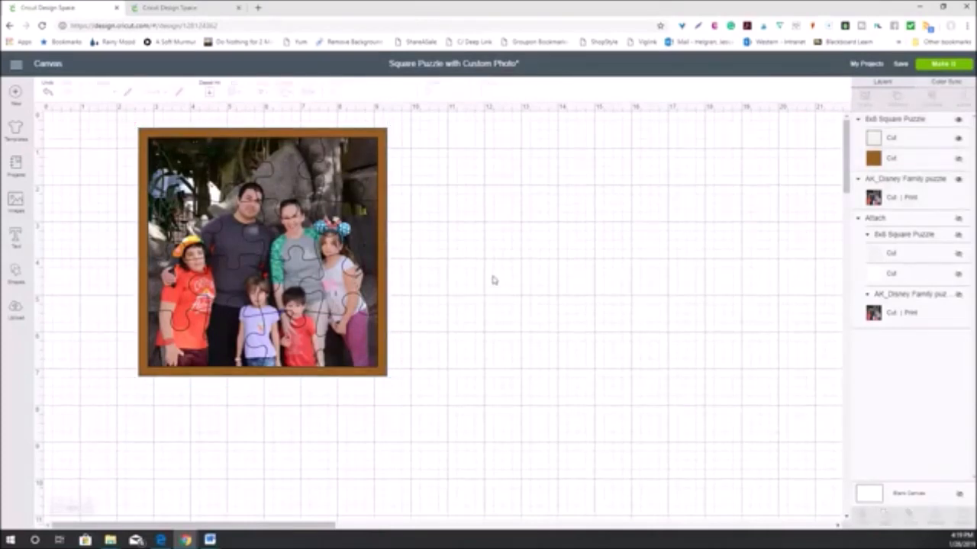
- Hide the outer and inner square frame contours of the puzzle's cut layer, keeping only the piece cut lines
{"action": "left_click", "coordinate": [383, 135]}
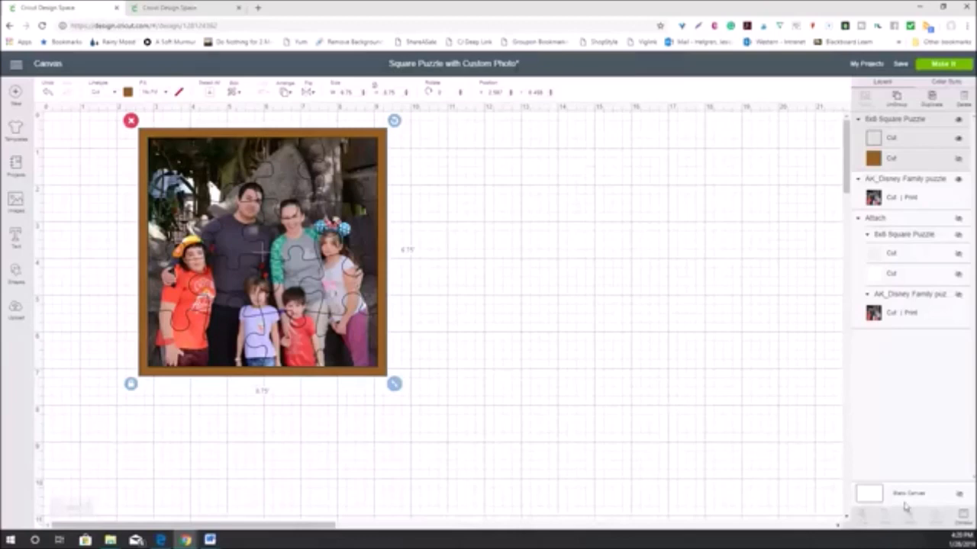
{"action": "left_click", "coordinate": [963, 518]}
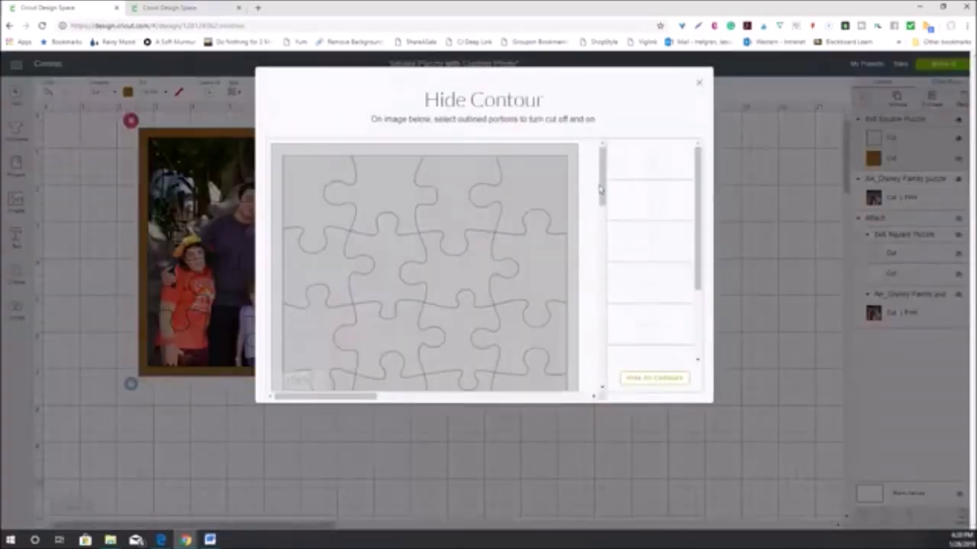
{"action": "left_click_drag", "start_coordinate": [702, 221], "coordinate": [702, 319]}
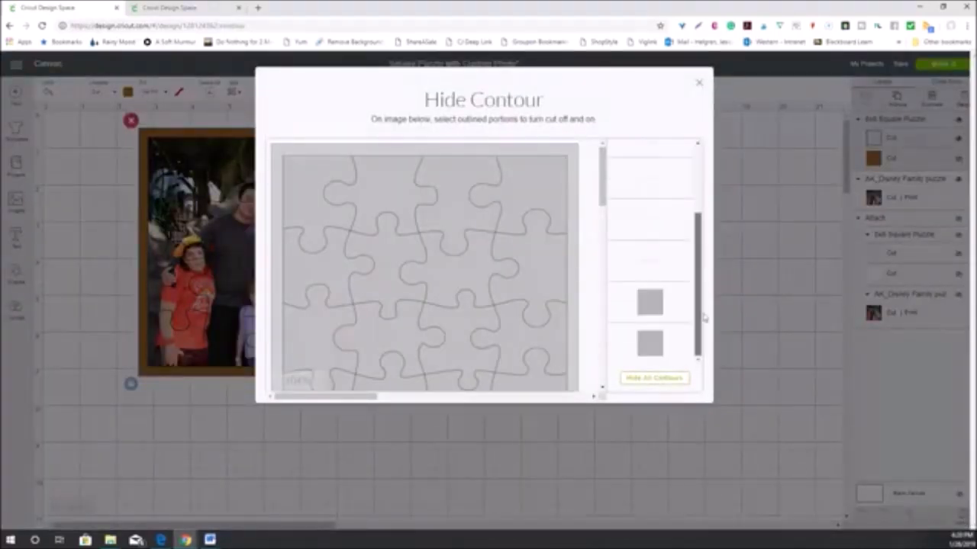
{"action": "left_click", "coordinate": [649, 302]}
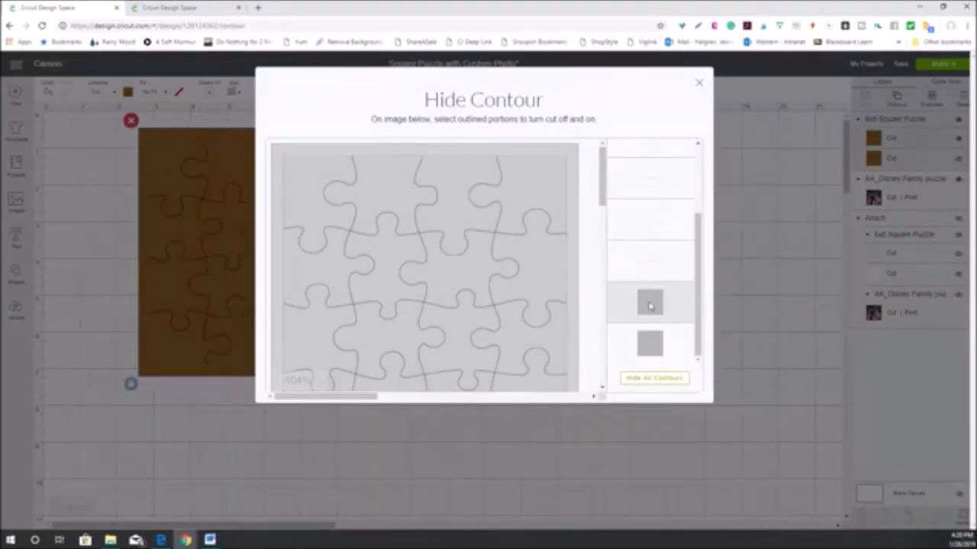
{"action": "left_click", "coordinate": [650, 304]}
{"action": "left_click", "coordinate": [653, 350]}
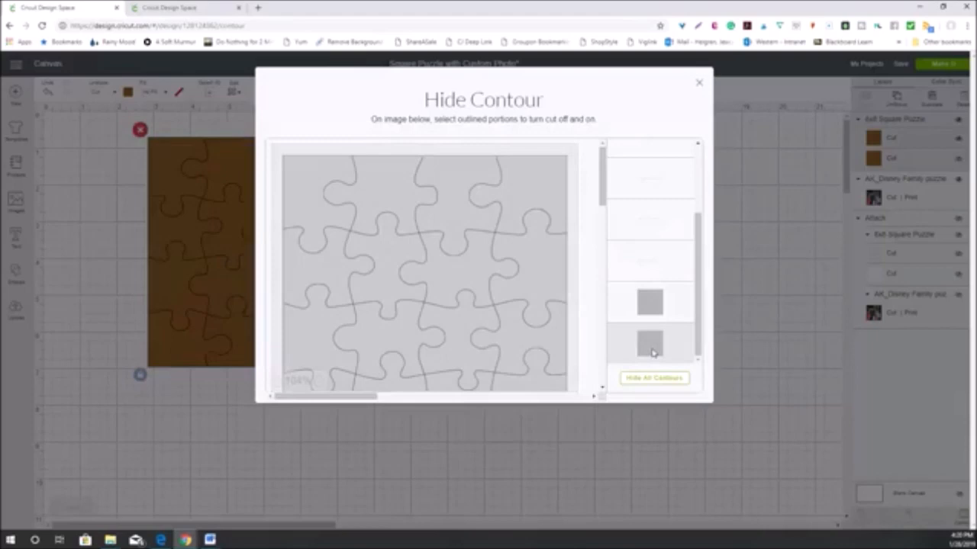
{"action": "left_click", "coordinate": [650, 299]}
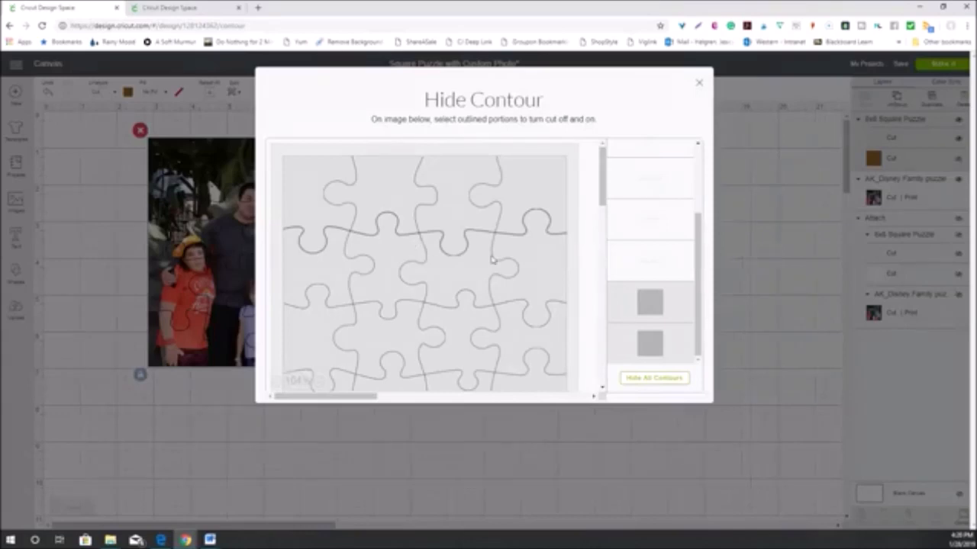
{"action": "left_click", "coordinate": [699, 82]}
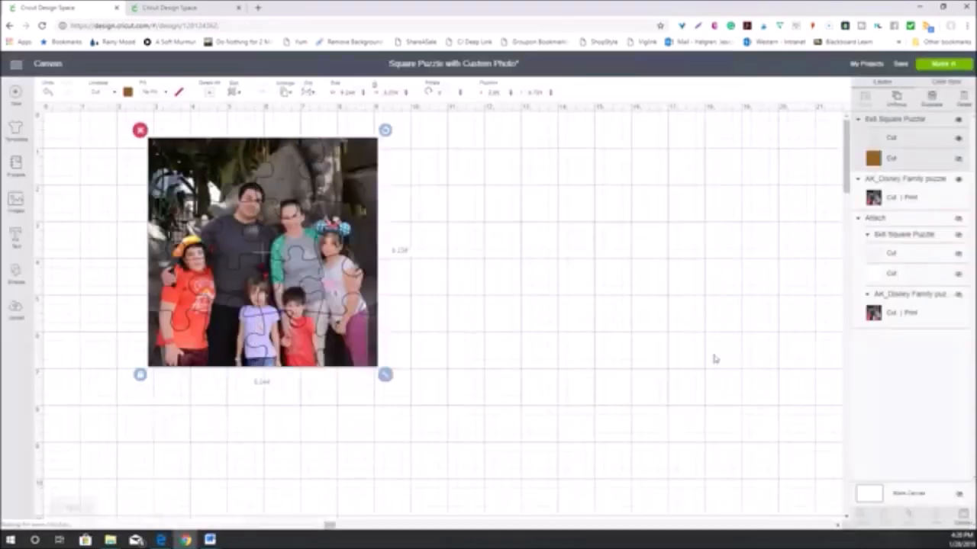
- Attach the puzzle cut lines to the family photo
{"action": "left_click", "coordinate": [566, 323]}
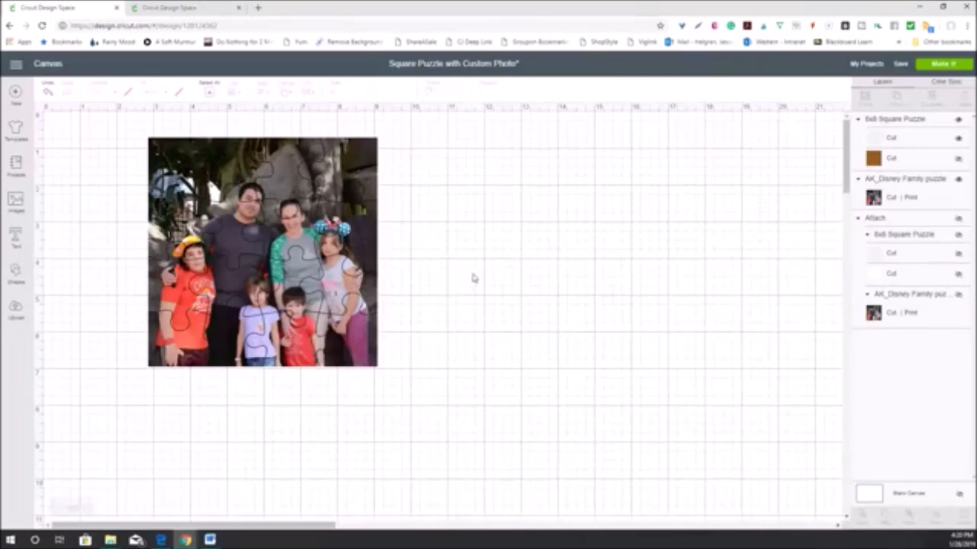
{"action": "left_click_drag", "start_coordinate": [469, 269], "coordinate": [200, 222]}
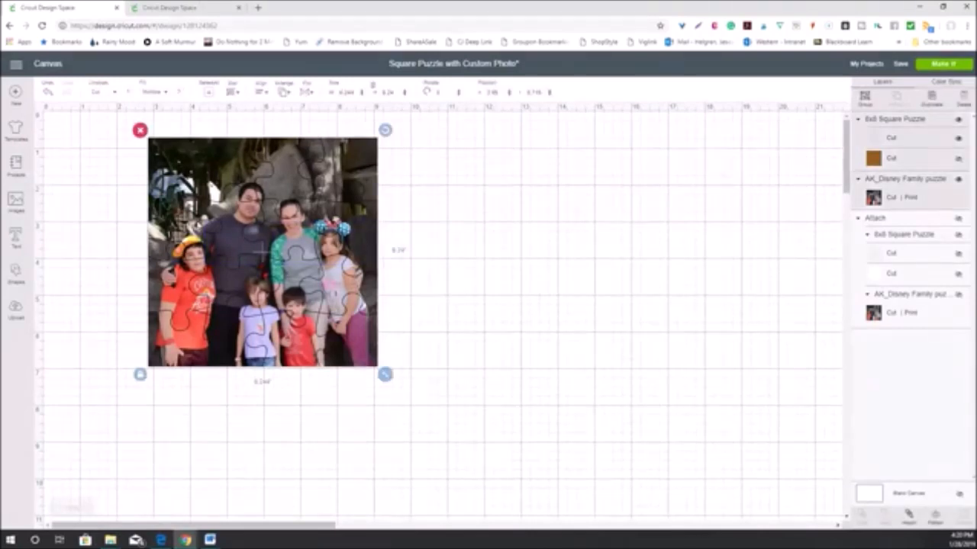
{"action": "left_click", "coordinate": [908, 518]}
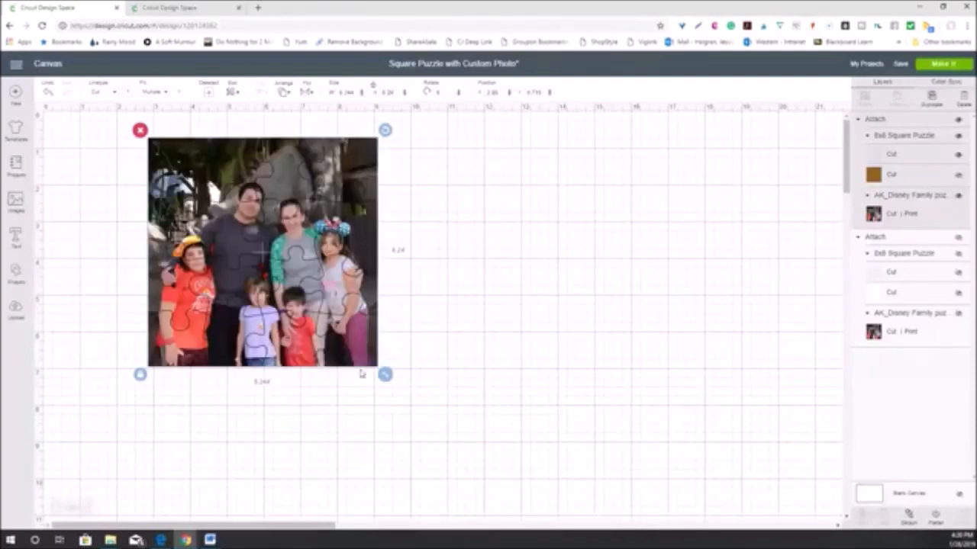
- Set the attached photo puzzle's width to 6.75 inches with its proportions locked
{"action": "left_click", "coordinate": [193, 443]}
{"action": "left_click", "coordinate": [209, 350]}
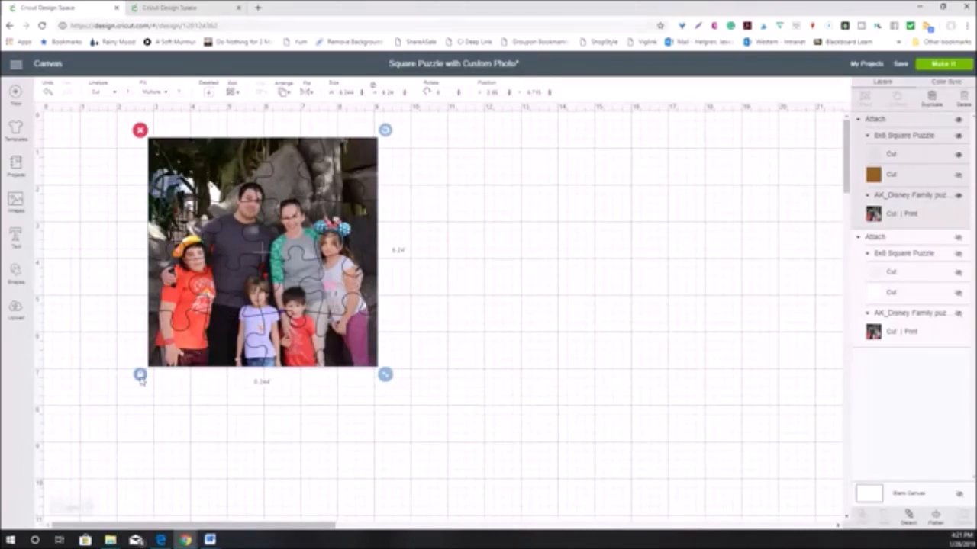
{"action": "left_click_drag", "start_coordinate": [357, 91], "coordinate": [344, 92]}
{"action": "type", "text": ".75"}
{"action": "key", "text": "Return"}
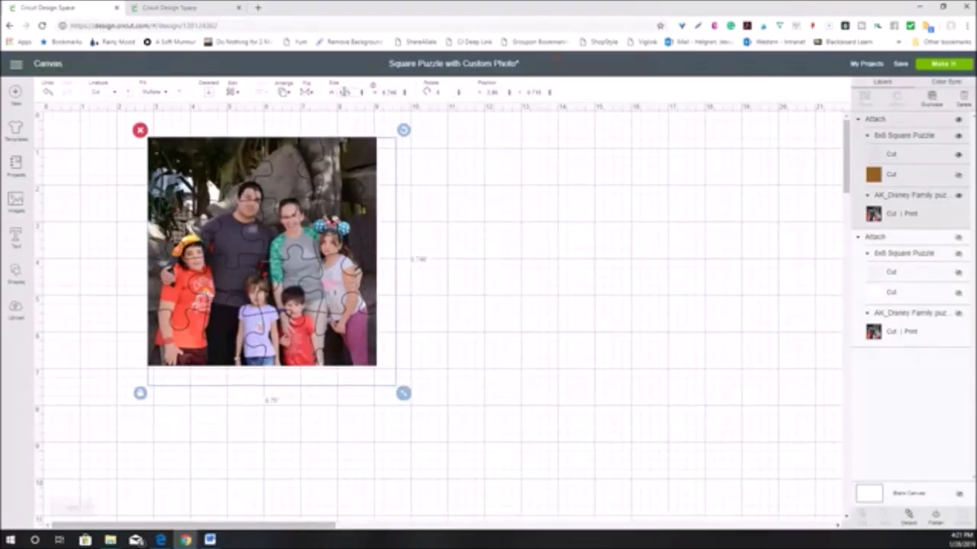
{"action": "left_click", "coordinate": [485, 289]}
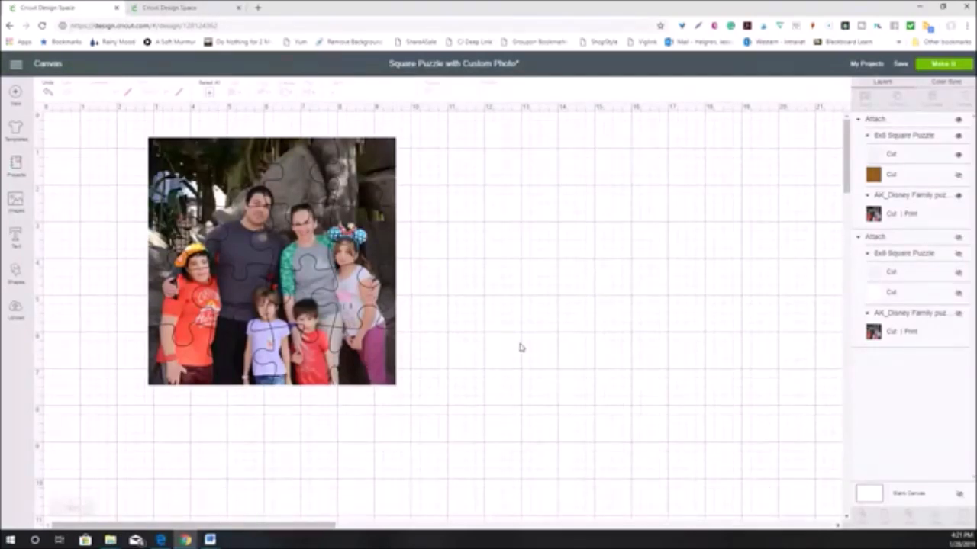
- Proceed from the mat preview to the print setup and turn off Add Bleed for the photo puzzle
{"action": "left_click", "coordinate": [938, 66]}
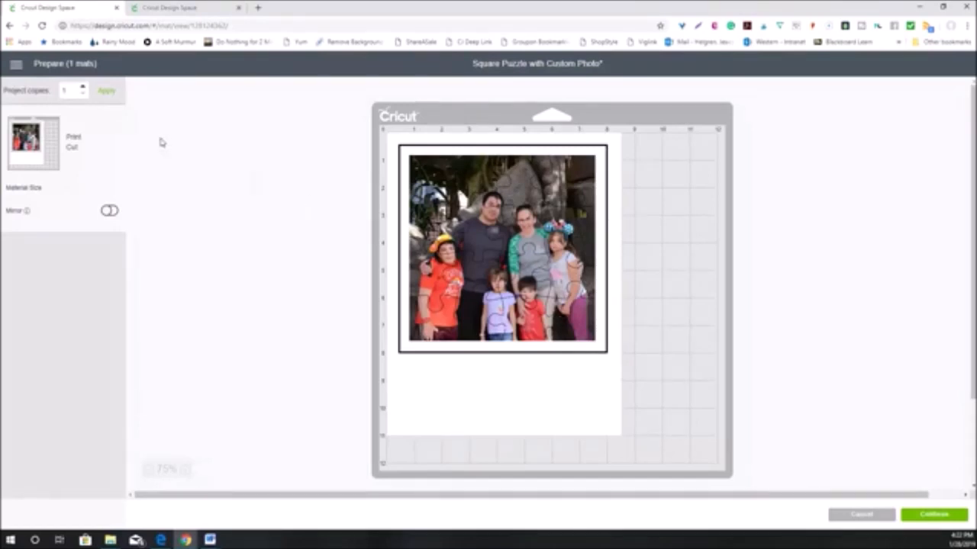
{"action": "left_click", "coordinate": [934, 516]}
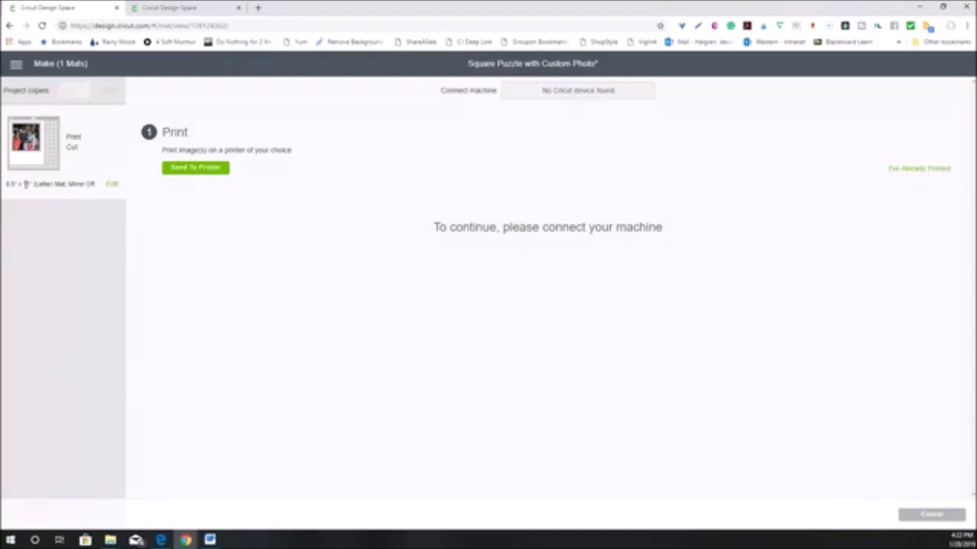
{"action": "left_click", "coordinate": [192, 169]}
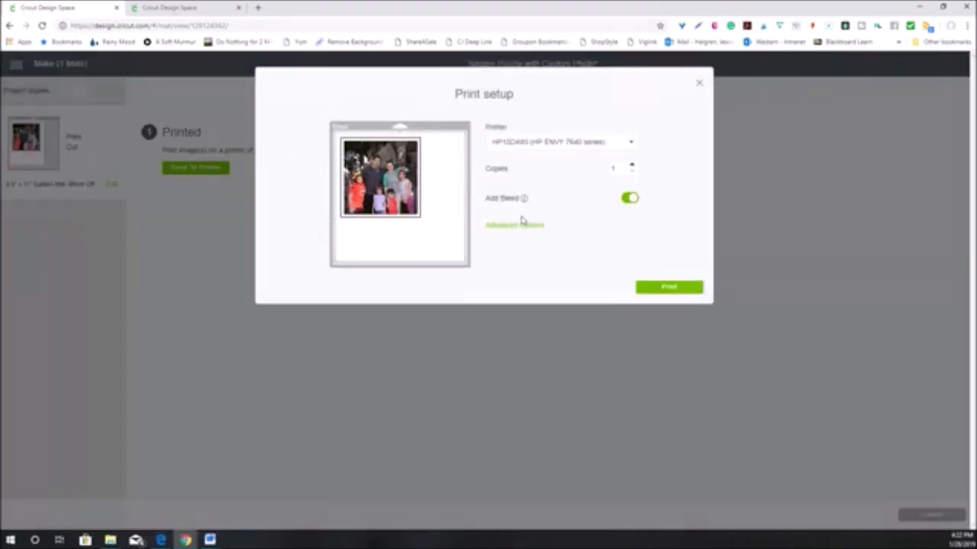
{"action": "left_click", "coordinate": [629, 198]}
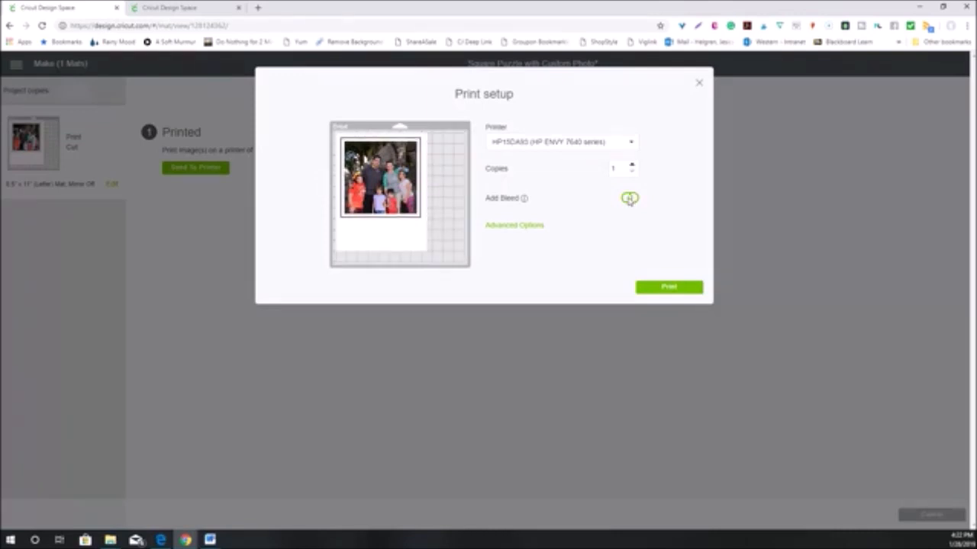
- Compare the photo puzzle's print preview with Add Bleed on and off, and close the print setup without printing
{"action": "left_click", "coordinate": [630, 198]}
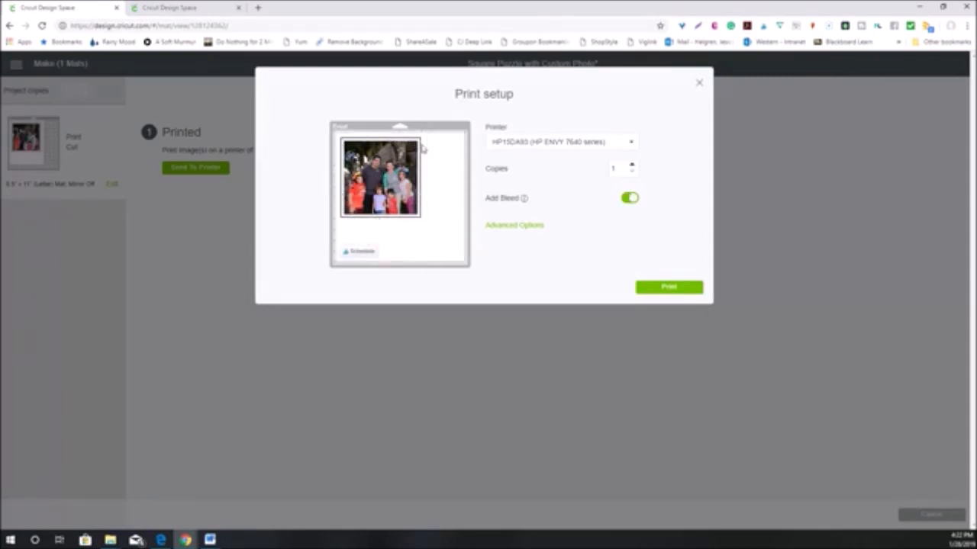
{"action": "left_click", "coordinate": [626, 198]}
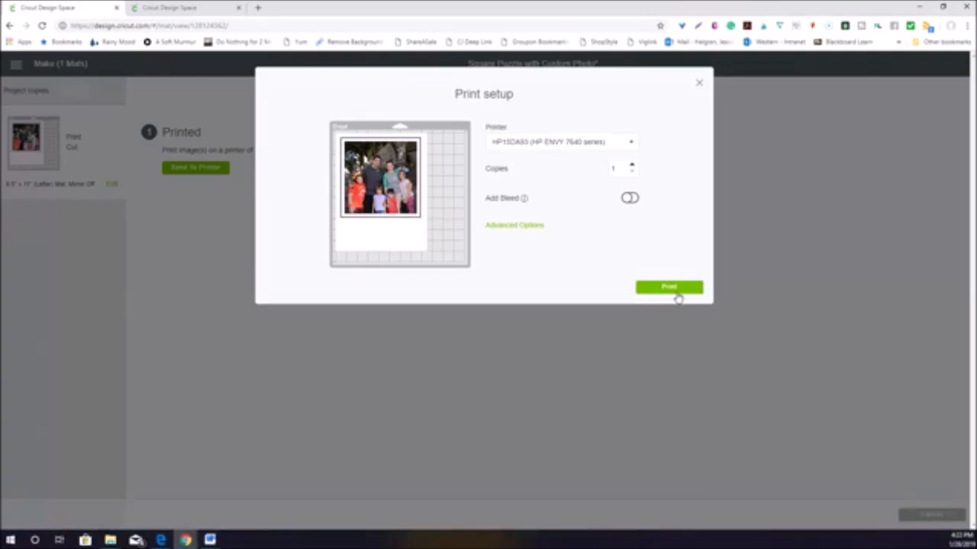
{"action": "left_click", "coordinate": [699, 83]}
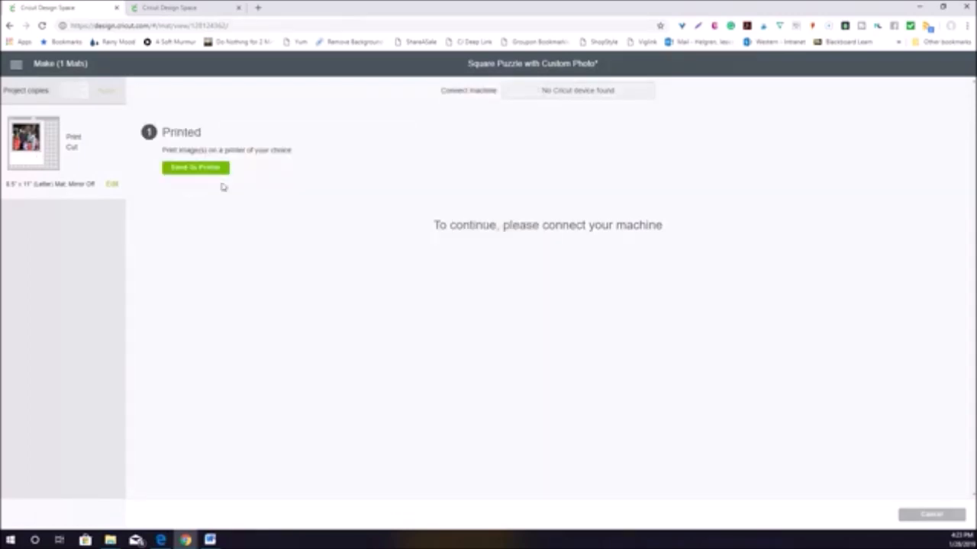
- Cancel the cut, preview the photo puzzle on the mat once more, and return to the canvas
{"action": "left_click", "coordinate": [949, 516]}
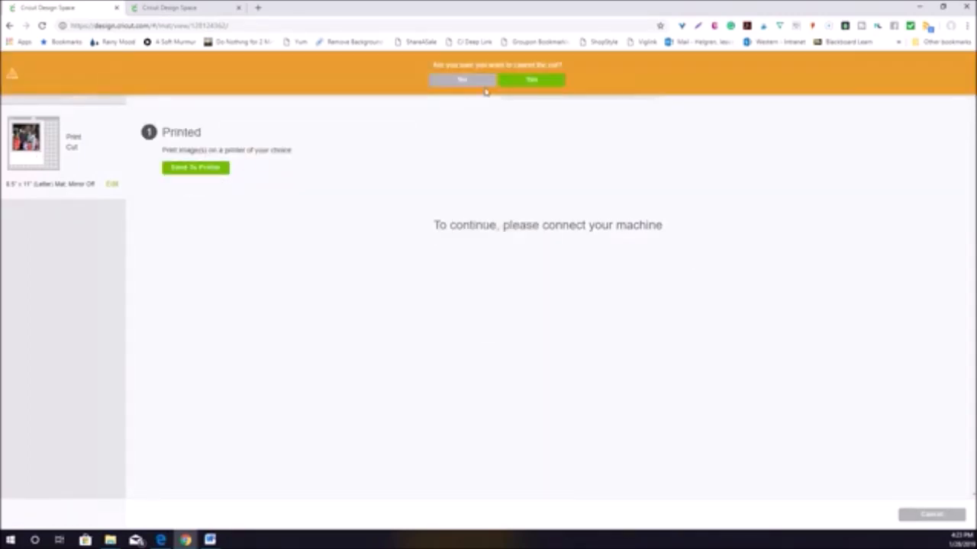
{"action": "left_click", "coordinate": [526, 83]}
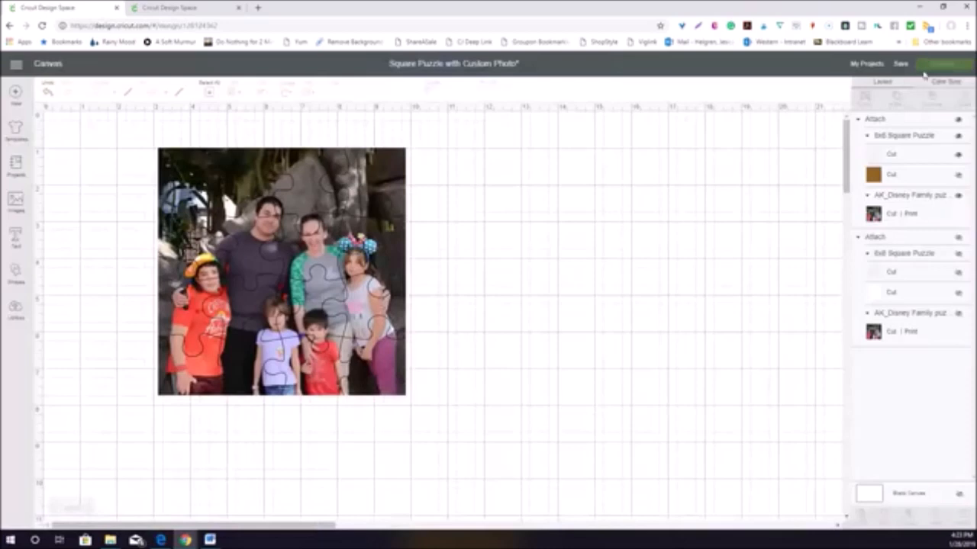
{"action": "left_click", "coordinate": [943, 63]}
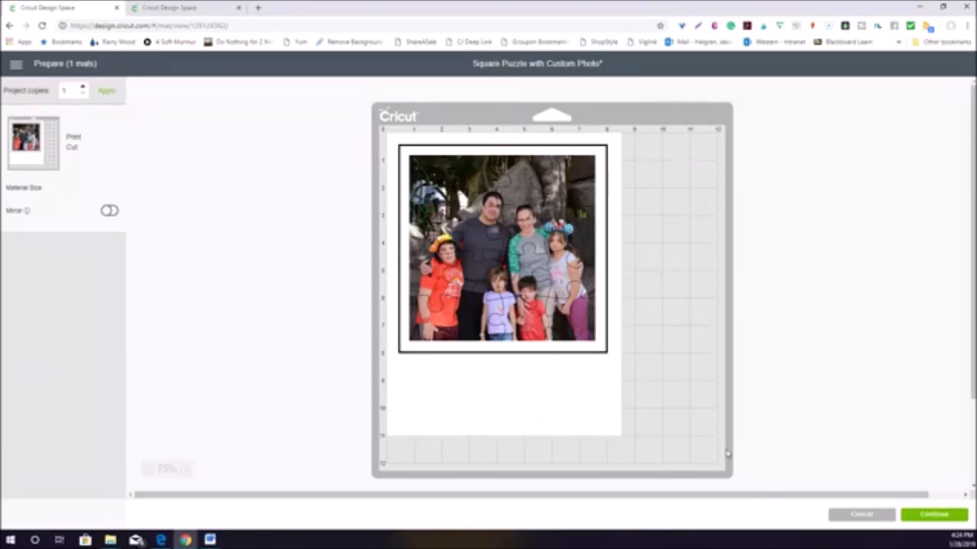
{"action": "left_click", "coordinate": [862, 517]}
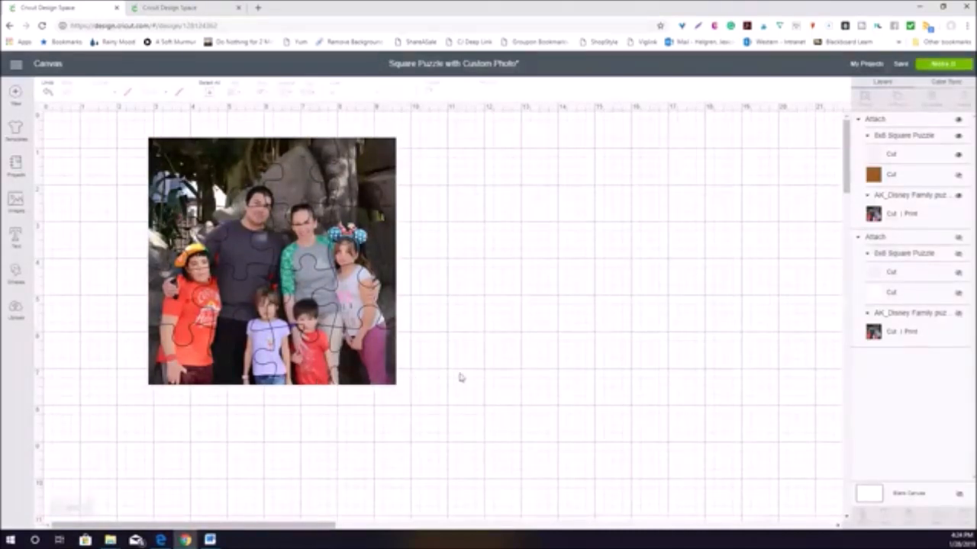
- Switch to the 5 x 7 Framed Puzzle with Custom Picture project and move the framed puzzle toward the middle of the canvas
{"action": "left_click", "coordinate": [206, 7]}
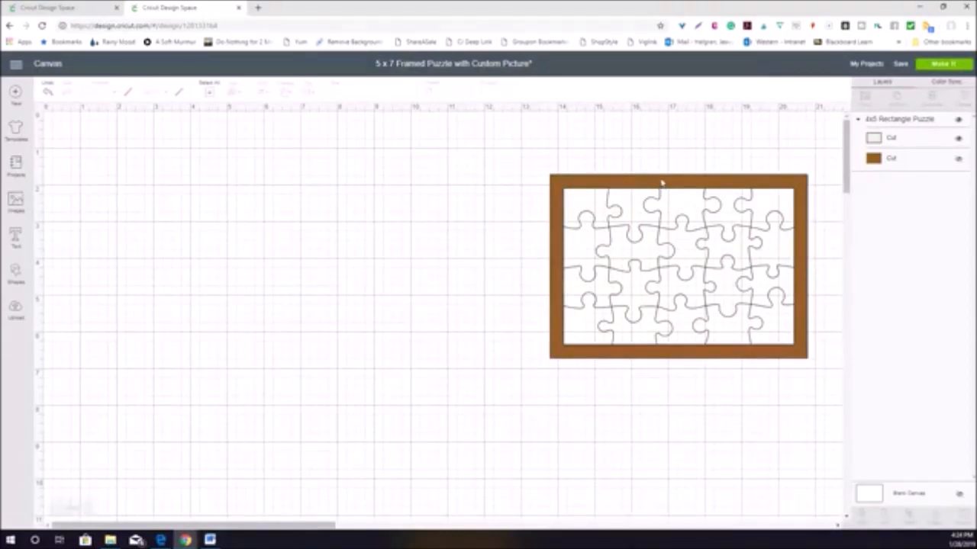
{"action": "left_click_drag", "start_coordinate": [662, 183], "coordinate": [322, 174]}
{"action": "left_click", "coordinate": [606, 236]}
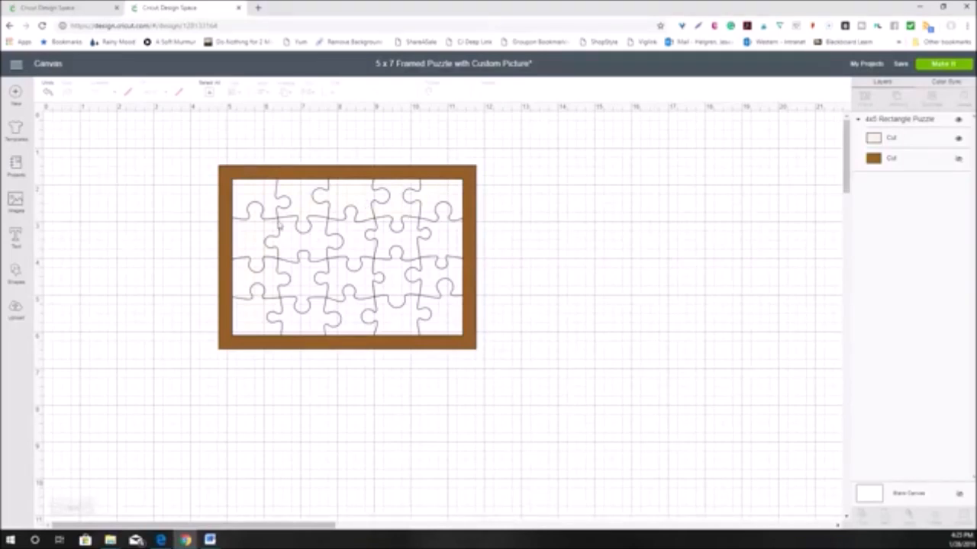
{"action": "left_click_drag", "start_coordinate": [341, 173], "coordinate": [498, 179]}
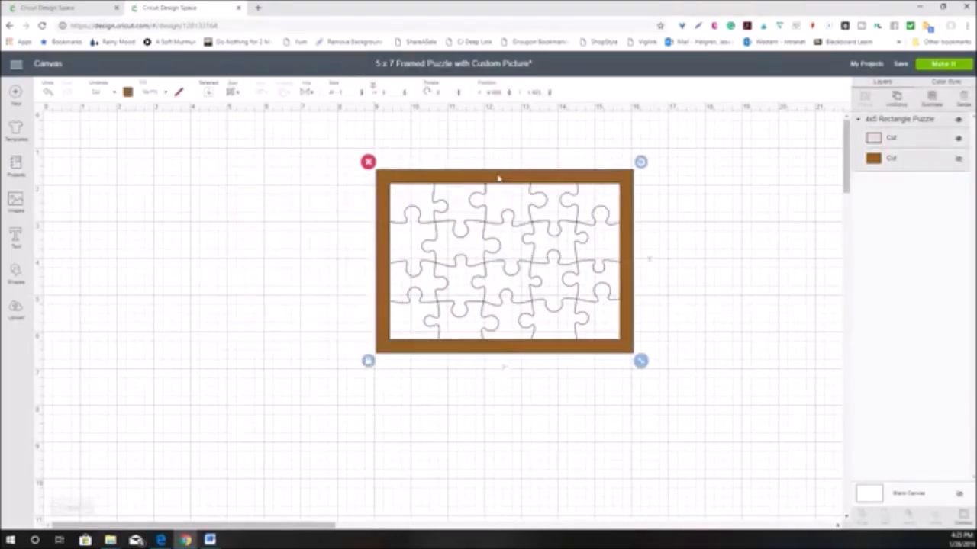
- Insert the 4x5 Rectangle Puzzle from the puzzle image results onto the canvas
{"action": "left_click", "coordinate": [15, 200]}
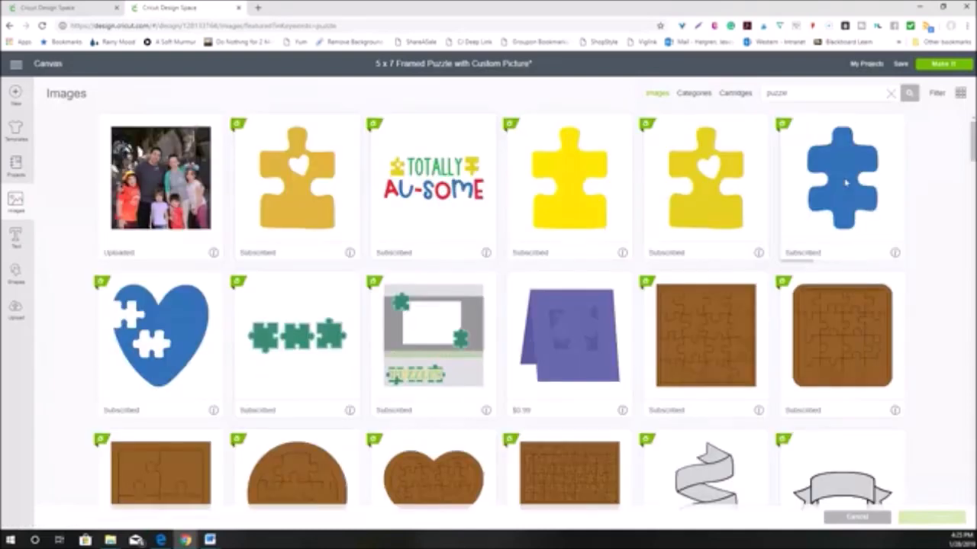
{"action": "scroll", "coordinate": [556, 273], "scroll_direction": "down", "scroll_amount": 4}
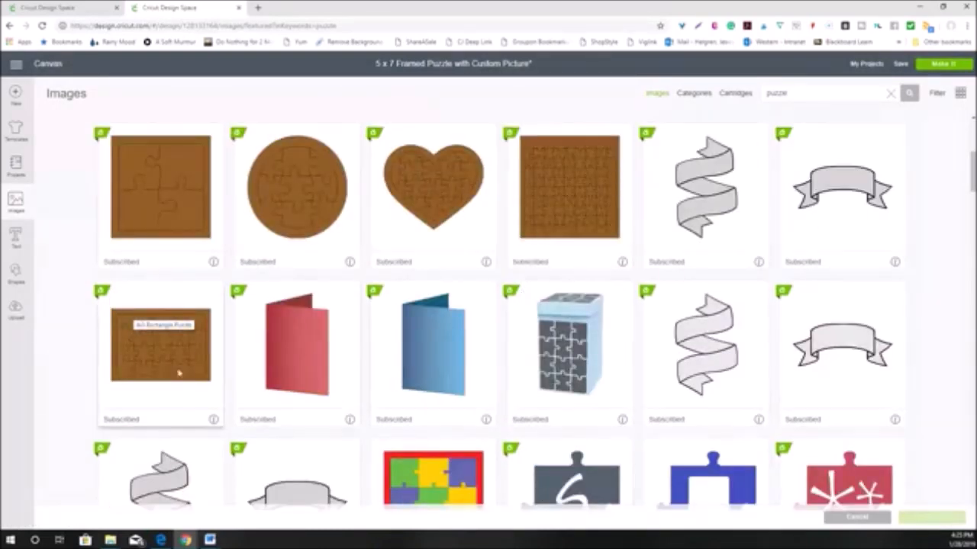
{"action": "left_click", "coordinate": [145, 335]}
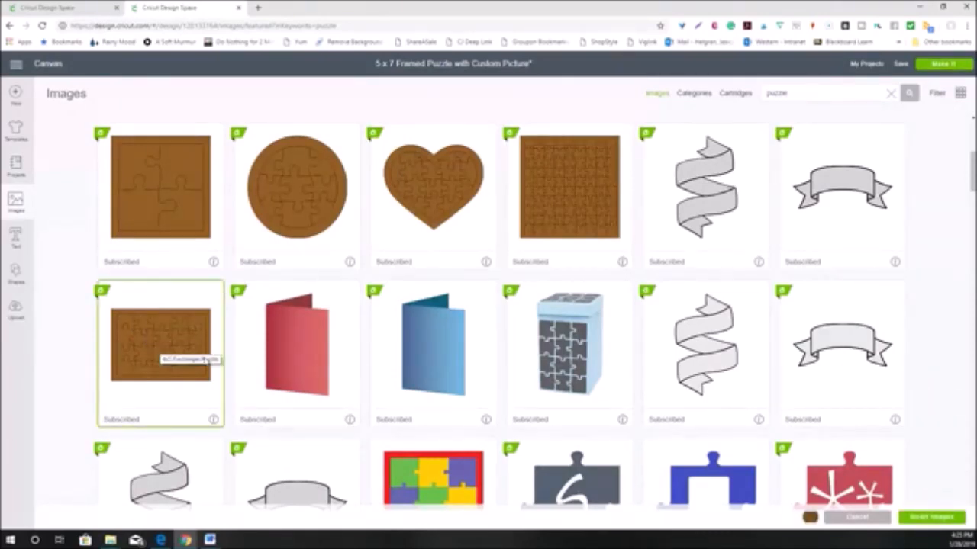
{"action": "left_click", "coordinate": [940, 518]}
{"action": "left_click", "coordinate": [148, 243]}
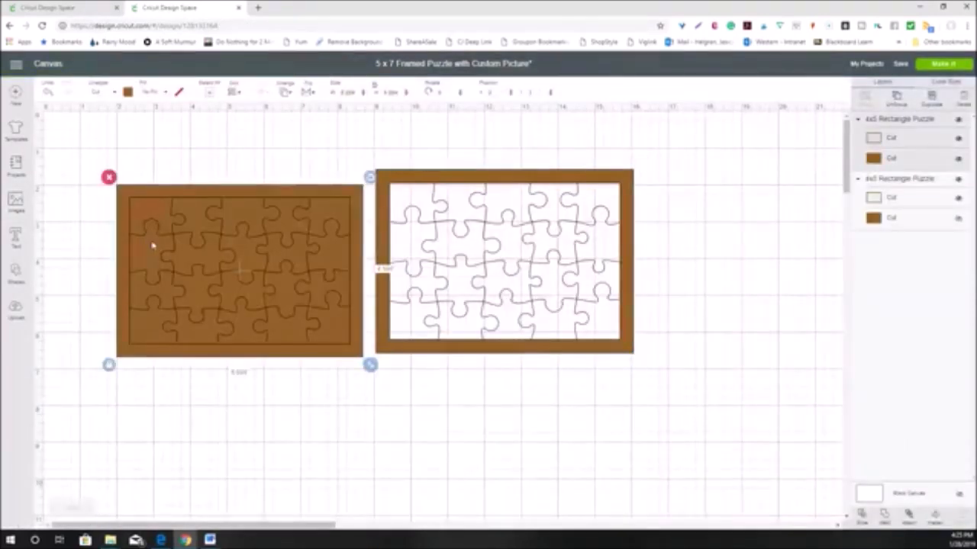
- Space the newly inserted puzzle and the existing framed puzzle apart, side by side on the canvas
{"action": "left_click_drag", "start_coordinate": [183, 247], "coordinate": [168, 232]}
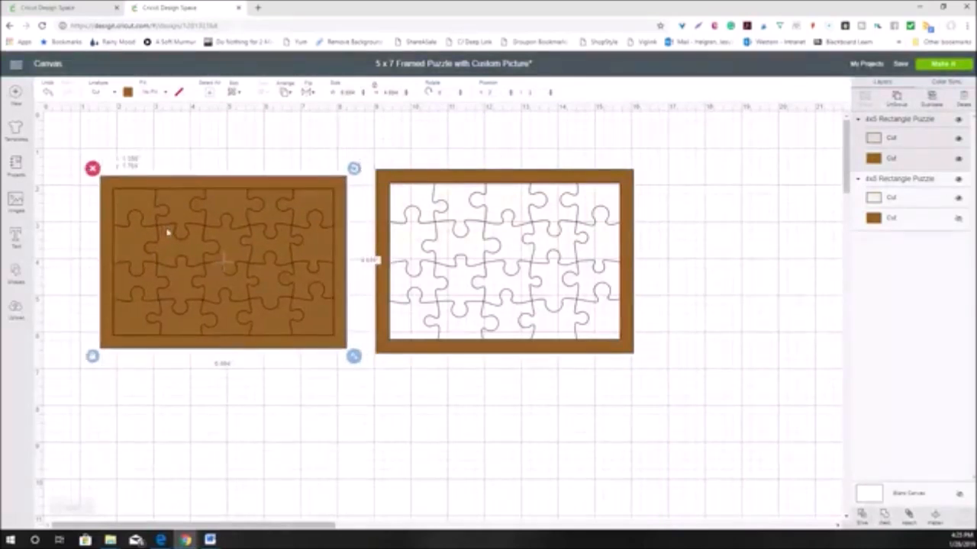
{"action": "left_click_drag", "start_coordinate": [511, 263], "coordinate": [621, 267]}
{"action": "left_click", "coordinate": [261, 264]}
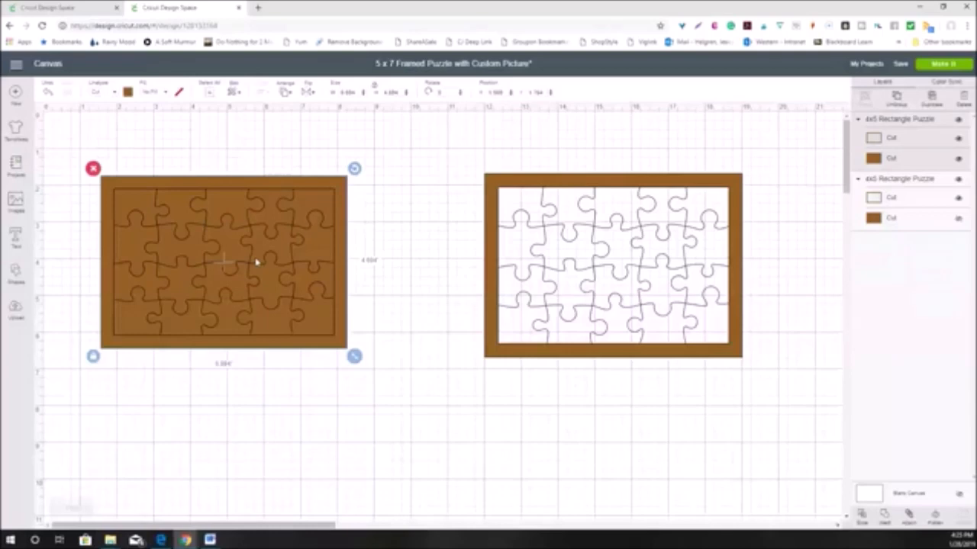
- Unlock the new puzzle's proportions and set its size to 7 inches wide by 5 inches high
{"action": "left_click", "coordinate": [92, 357]}
{"action": "left_click", "coordinate": [347, 93]}
{"action": "type", "text": "5"}
{"action": "key", "text": "Tab"}
{"action": "key", "text": "Tab"}
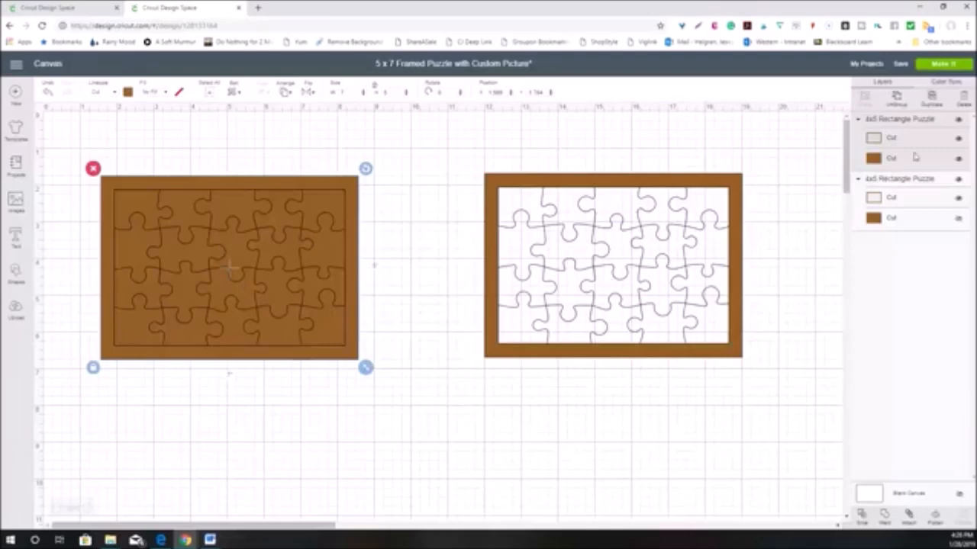
- Hide the new puzzle's brown Cut layer and move the puzzle slightly higher on the canvas
{"action": "left_click", "coordinate": [958, 161]}
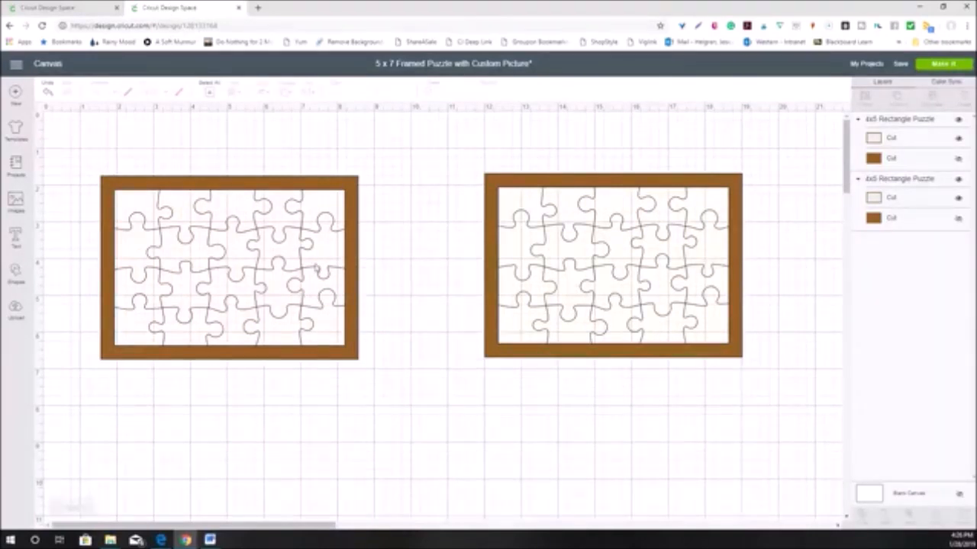
{"action": "left_click_drag", "start_coordinate": [257, 189], "coordinate": [268, 164]}
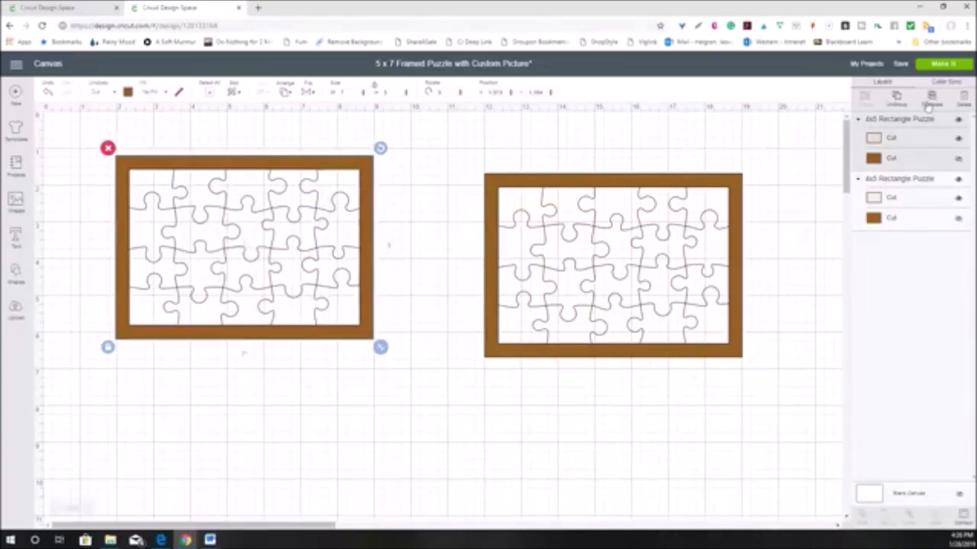
- Open the mat preview for both framed puzzles and move the second puzzle down near the mat's bottom edge
{"action": "left_click", "coordinate": [944, 64]}
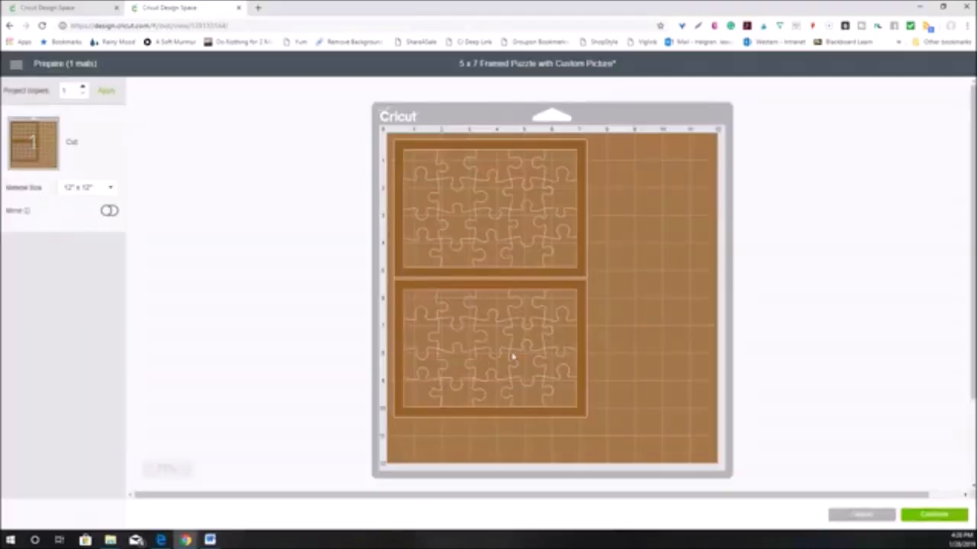
{"action": "left_click_drag", "start_coordinate": [511, 356], "coordinate": [536, 376]}
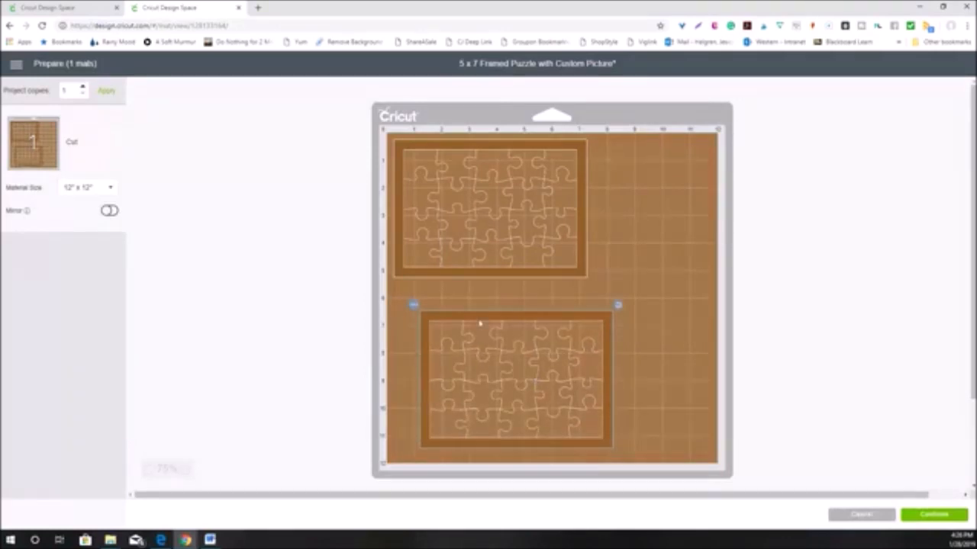
{"action": "left_click_drag", "start_coordinate": [484, 318], "coordinate": [458, 326]}
- Try to move the upper puzzle closer to the mat's top-left corner
{"action": "left_click", "coordinate": [494, 145]}
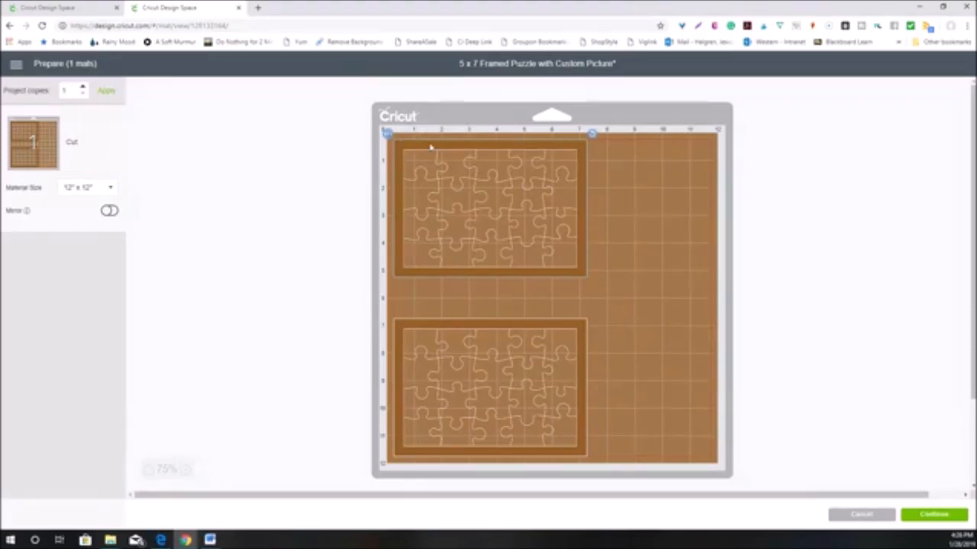
{"action": "left_click_drag", "start_coordinate": [432, 148], "coordinate": [407, 138]}
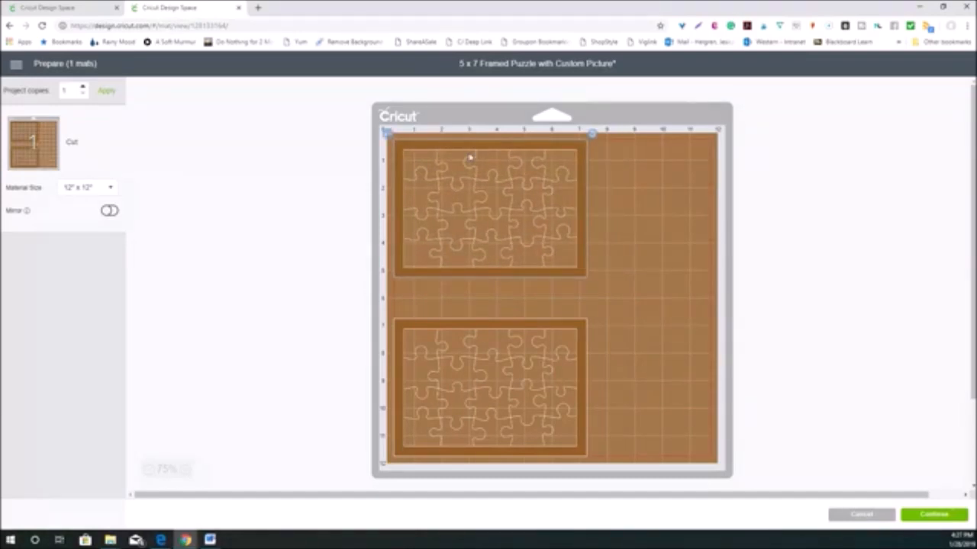
{"action": "mouse_move", "coordinate": [469, 147]}
{"action": "left_mouse_down"}
{"action": "mouse_move", "coordinate": [478, 150]}
{"action": "mouse_move", "coordinate": [450, 146]}
{"action": "left_mouse_up"}
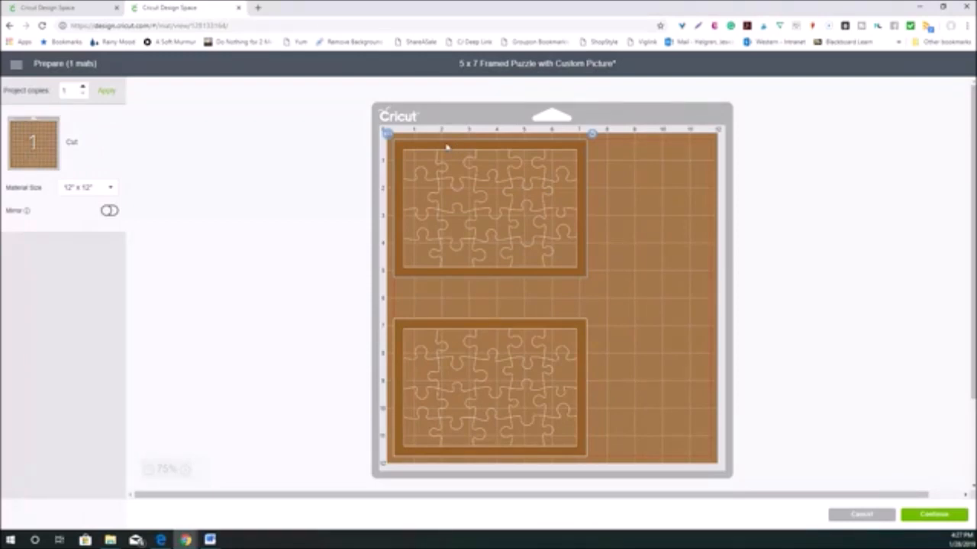
{"action": "left_click_drag", "start_coordinate": [448, 150], "coordinate": [430, 130]}
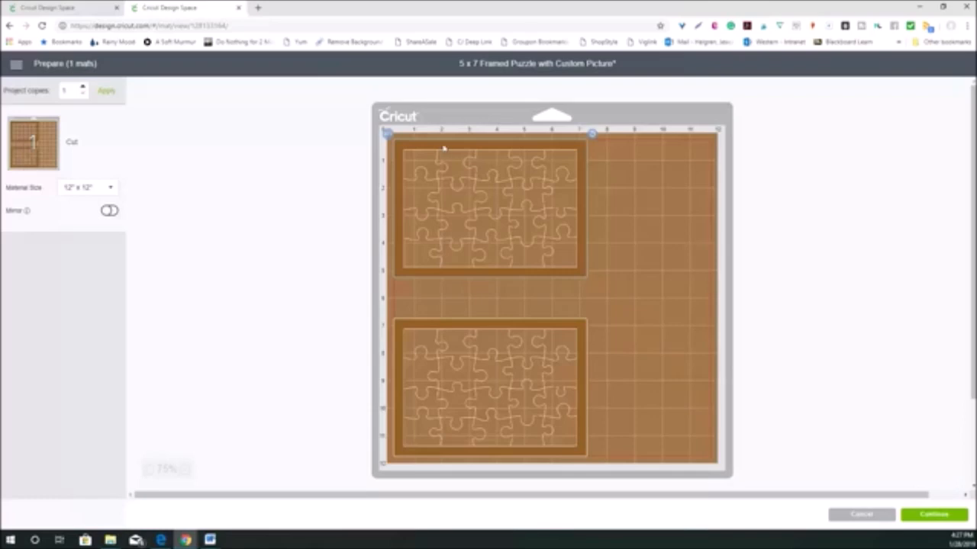
{"action": "left_click_drag", "start_coordinate": [444, 148], "coordinate": [437, 141]}
{"action": "left_click_drag", "start_coordinate": [445, 146], "coordinate": [432, 146]}
- Place the upper puzzle about 1 inch in from the mat's top and left edges, and cancel the mat preview
{"action": "mouse_move", "coordinate": [440, 152]}
{"action": "left_mouse_down"}
{"action": "mouse_move", "coordinate": [453, 170]}
{"action": "mouse_move", "coordinate": [446, 149]}
{"action": "mouse_move", "coordinate": [408, 150]}
{"action": "mouse_move", "coordinate": [428, 157]}
{"action": "mouse_move", "coordinate": [408, 144]}
{"action": "mouse_move", "coordinate": [434, 157]}
{"action": "mouse_move", "coordinate": [432, 168]}
{"action": "left_mouse_up"}
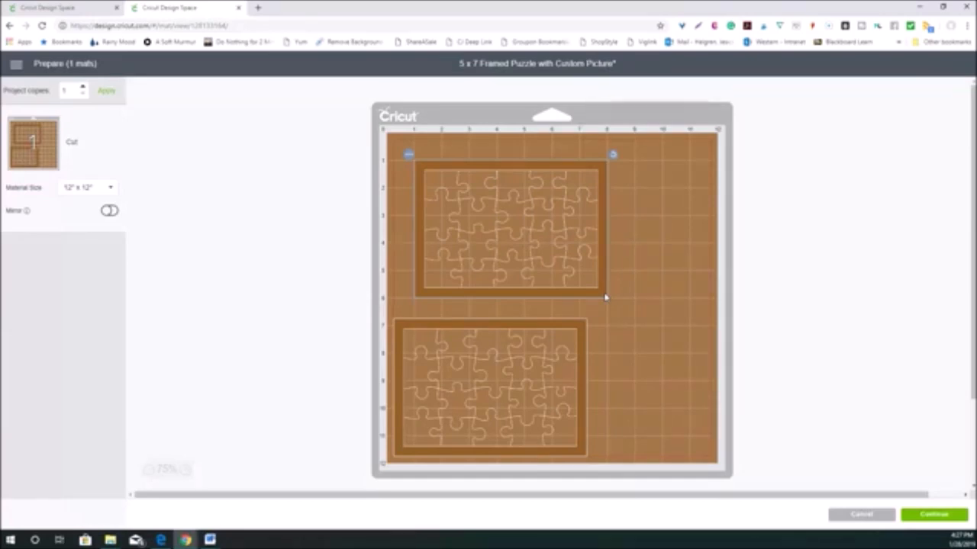
{"action": "left_click", "coordinate": [867, 518]}
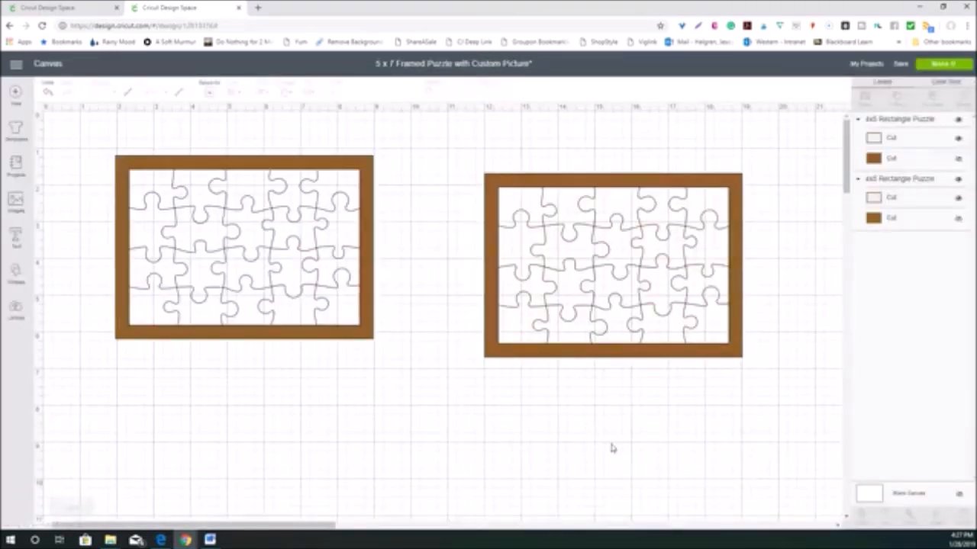
- Arrange the two framed puzzles side by side higher on the canvas and switch back to the Square Puzzle with Custom Photo project
{"action": "left_click_drag", "start_coordinate": [641, 186], "coordinate": [671, 163]}
{"action": "left_click_drag", "start_coordinate": [316, 160], "coordinate": [390, 147]}
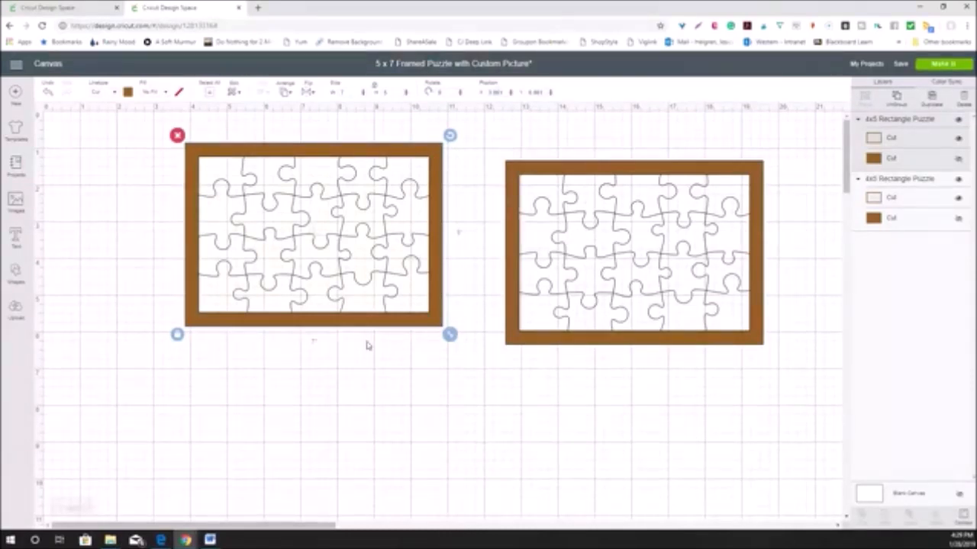
{"action": "left_click_drag", "start_coordinate": [395, 146], "coordinate": [330, 153]}
{"action": "left_click_drag", "start_coordinate": [630, 175], "coordinate": [639, 152]}
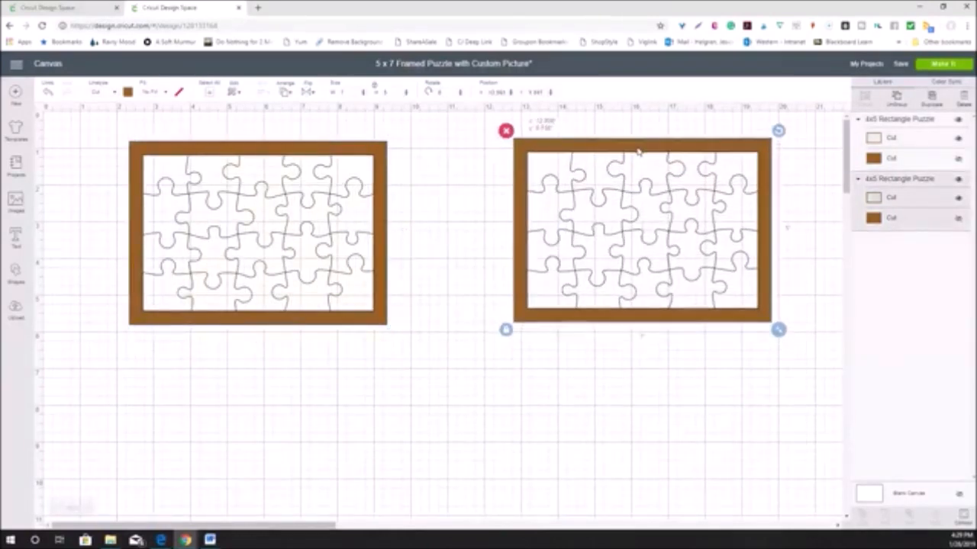
{"action": "left_click", "coordinate": [425, 231]}
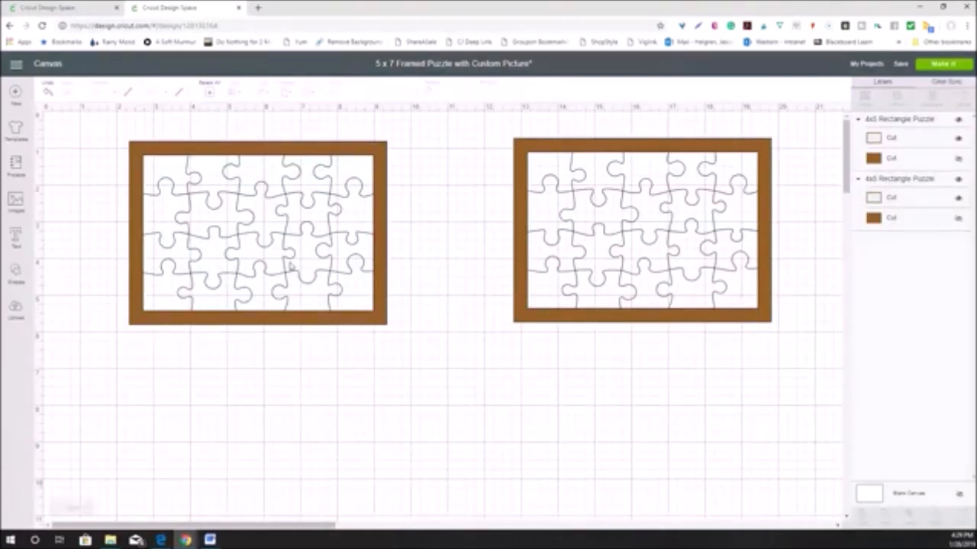
{"action": "left_click", "coordinate": [65, 7]}
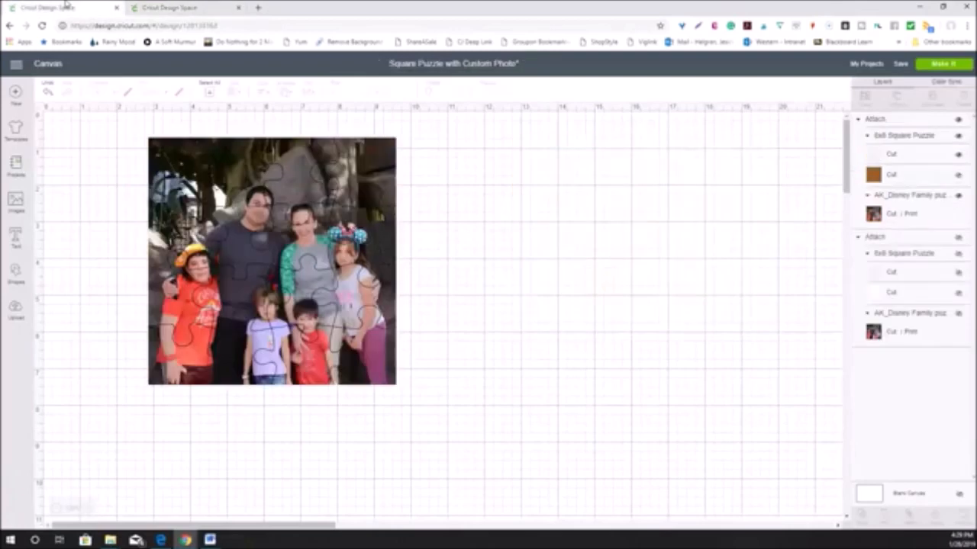